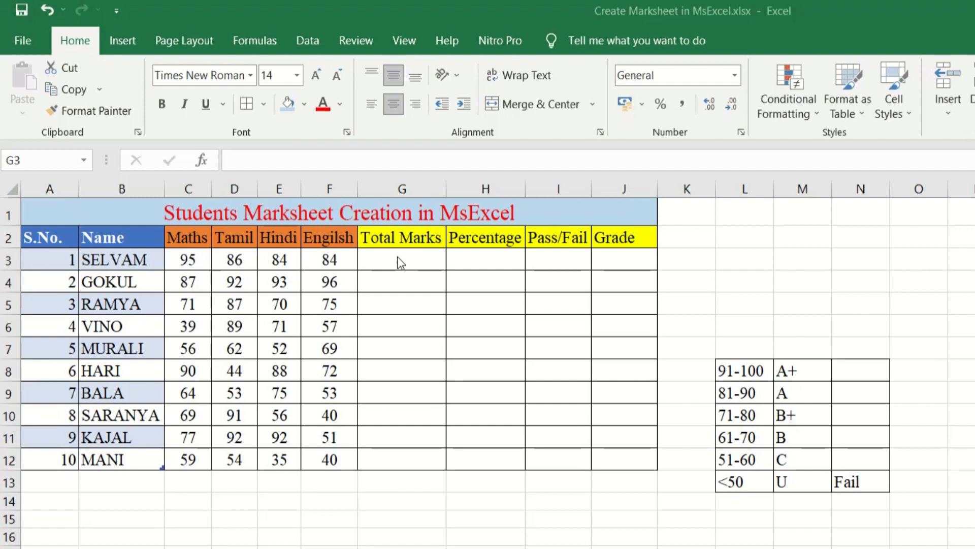
Calculate the first student's Total Marks in G3 with the formula =SUM(C3:F3).
key("shift+Right")
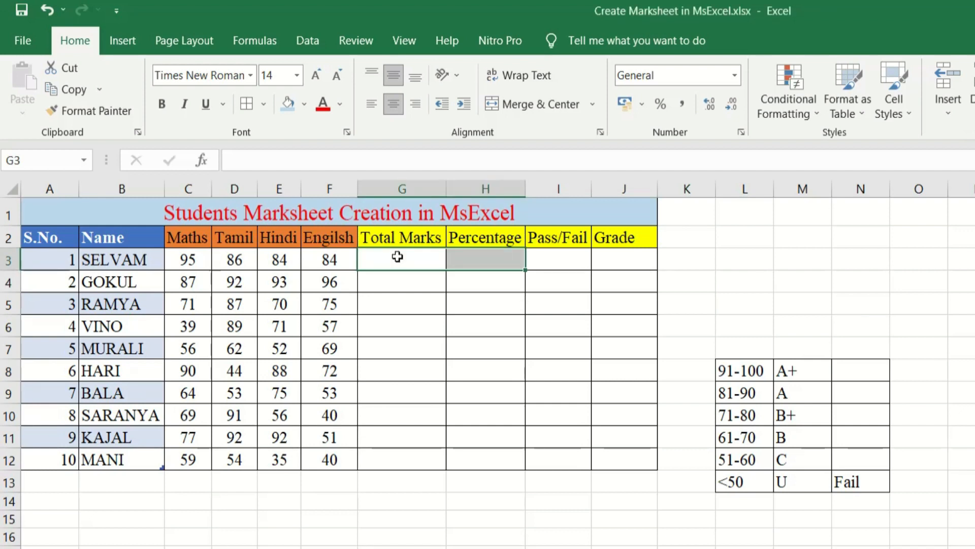
type("=")
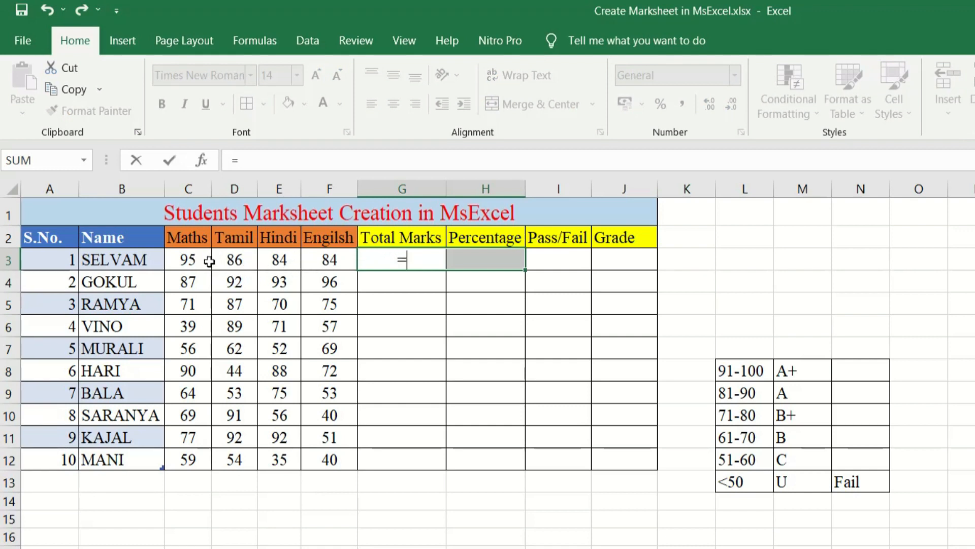
type("sum")
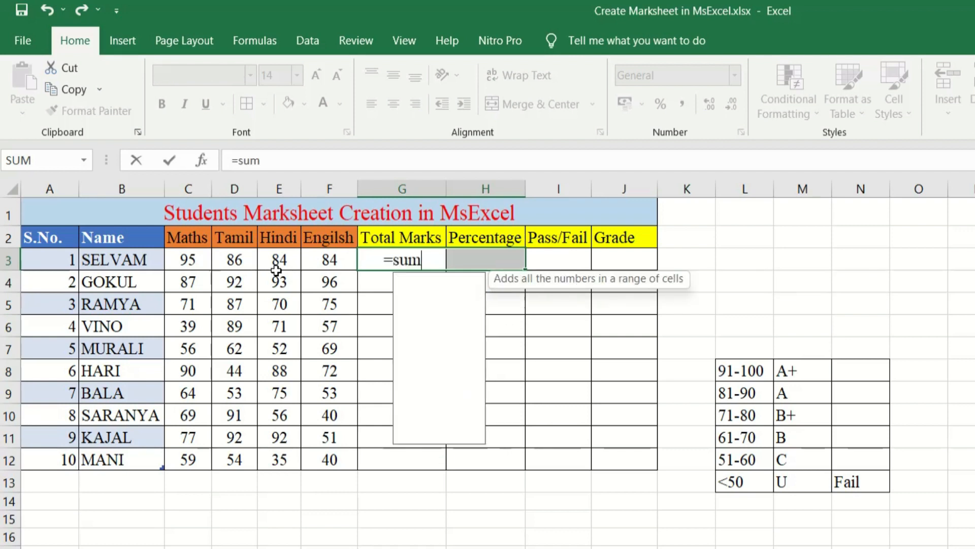
type("(")
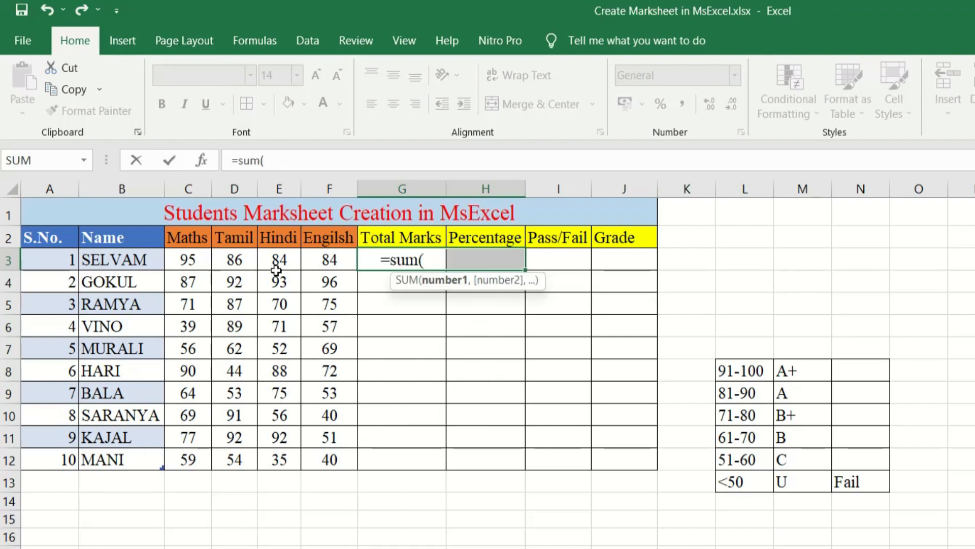
left_click_drag(179, 259, 324, 267)
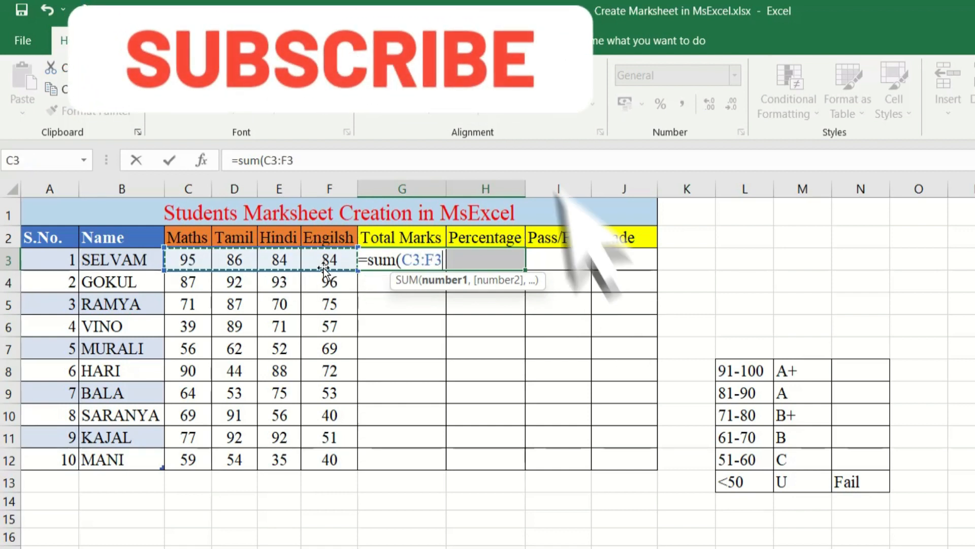
type(")")
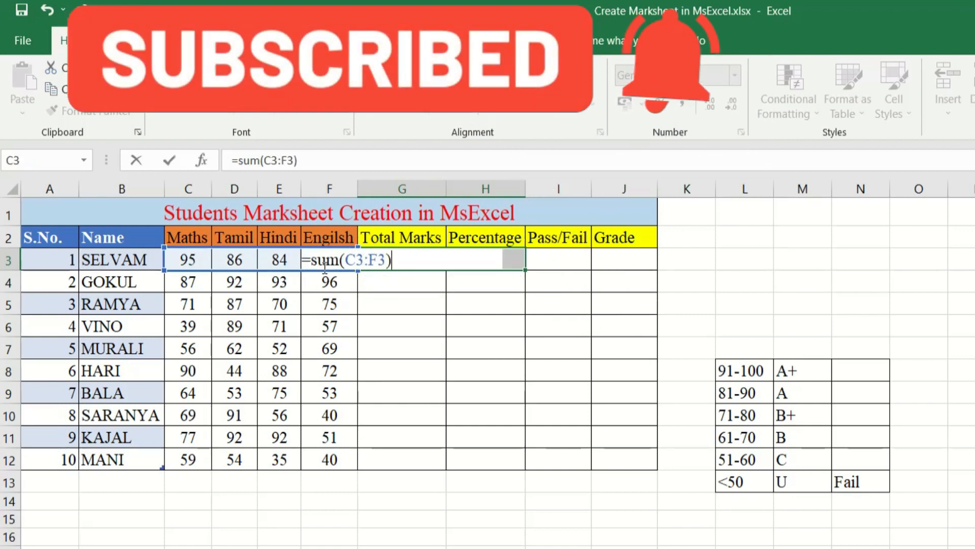
key("Tab")
left_click(428, 260)
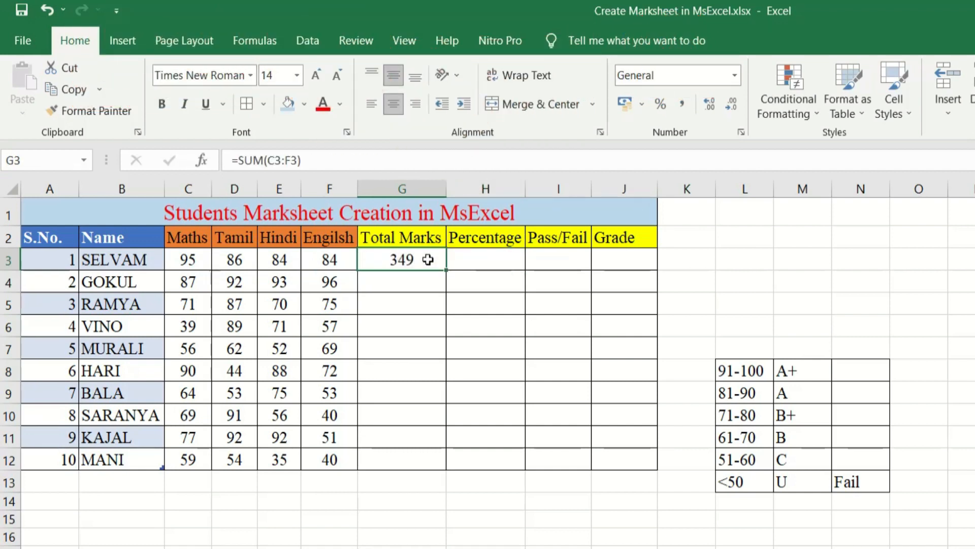
Calculate the first student's Percentage in H3 with the formula =G3/4.
left_click(478, 263)
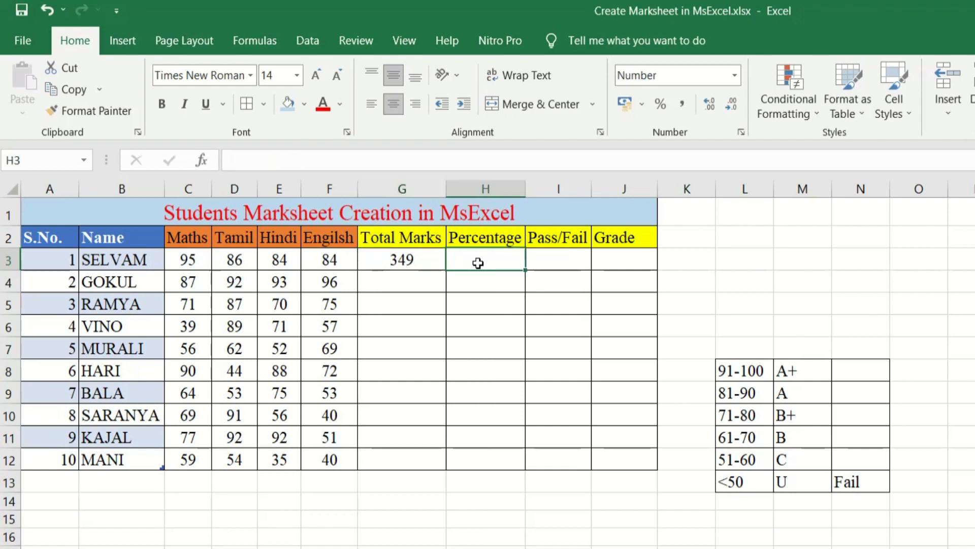
type("=")
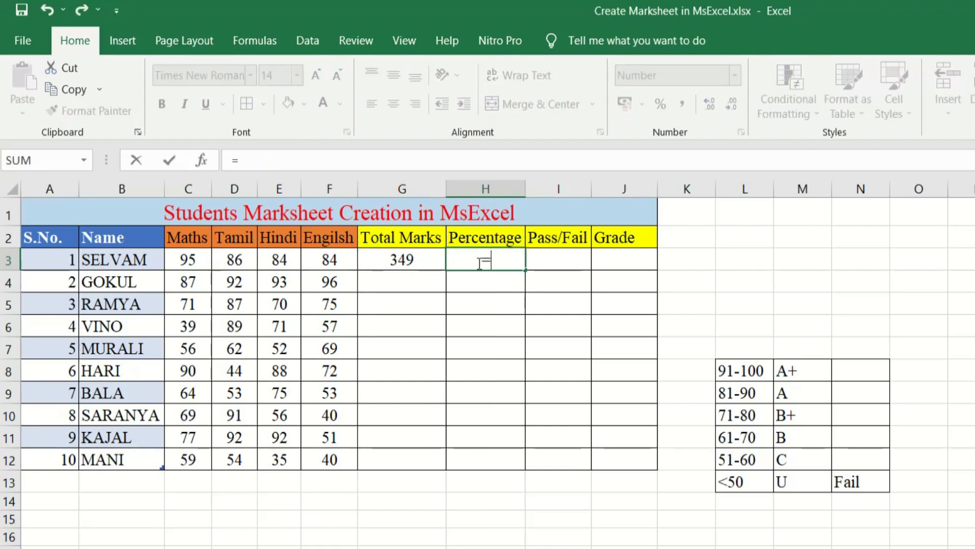
left_click(409, 260)
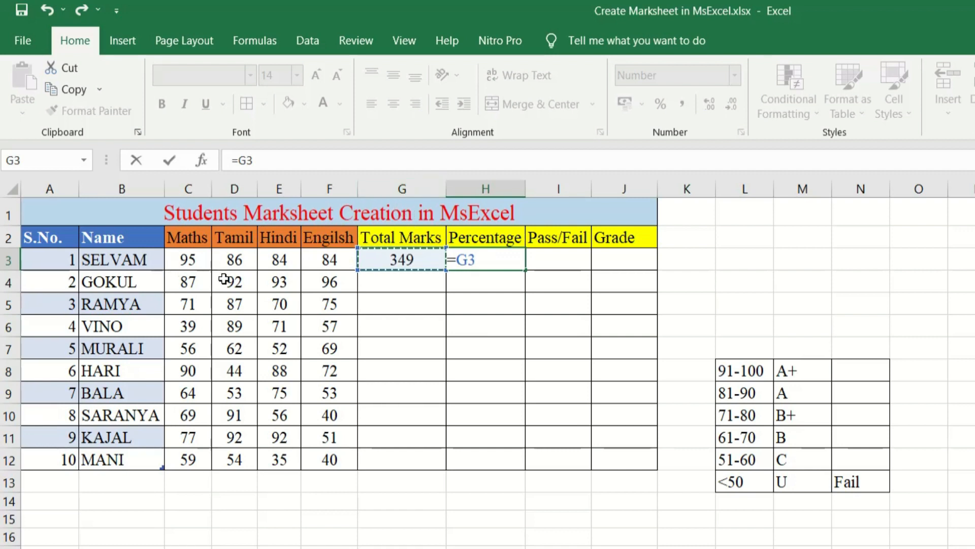
type("/")
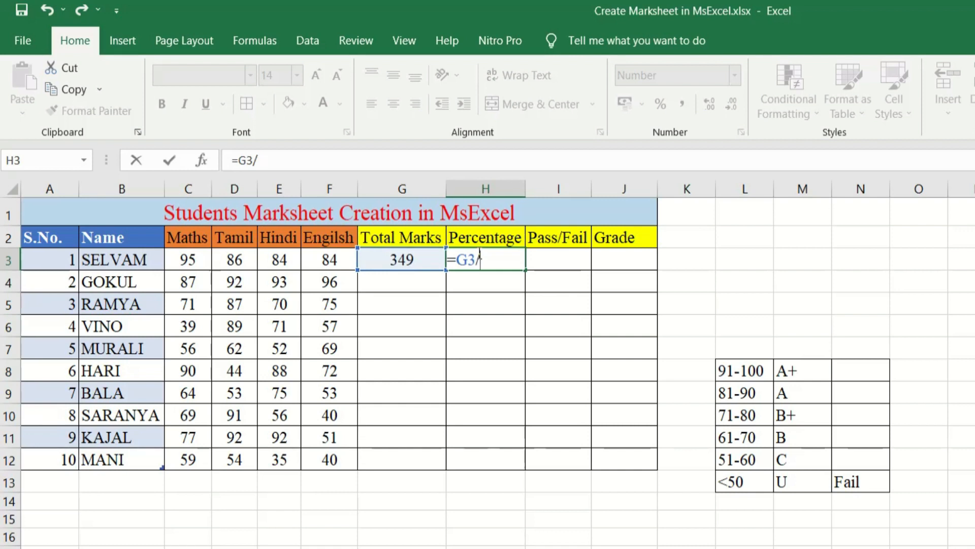
type("4")
key("Return")
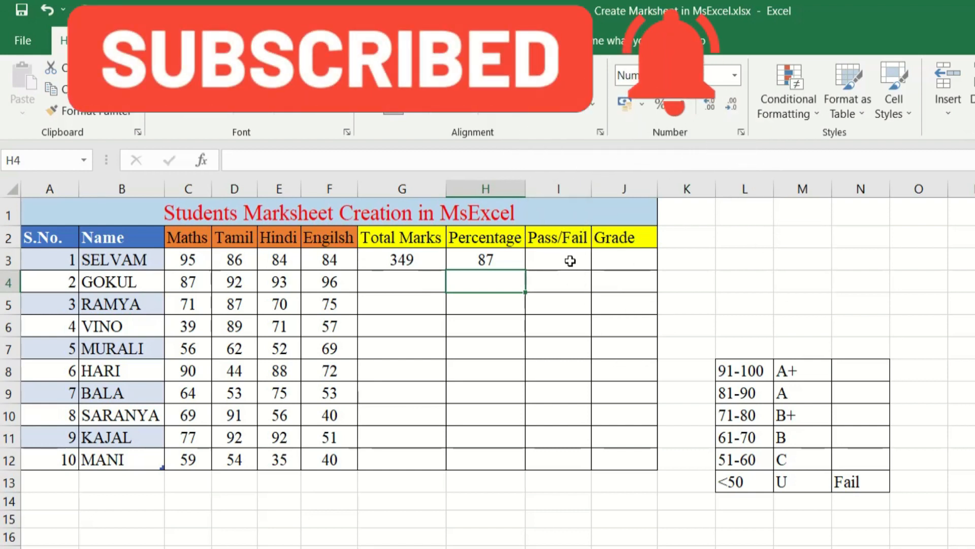
Begin the Pass/Fail formula in I3 with an IF function testing the Maths mark, C3>50.
left_click(570, 261)
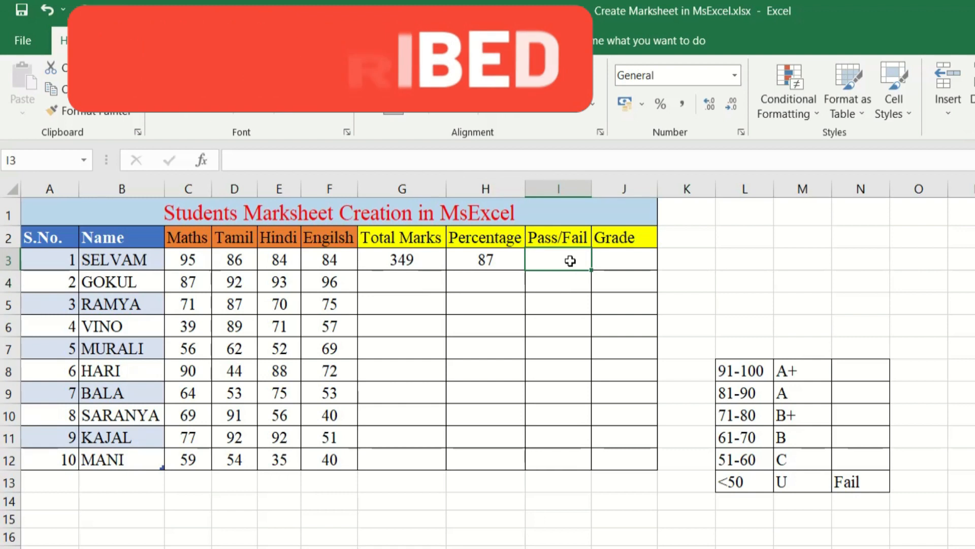
type("=if")
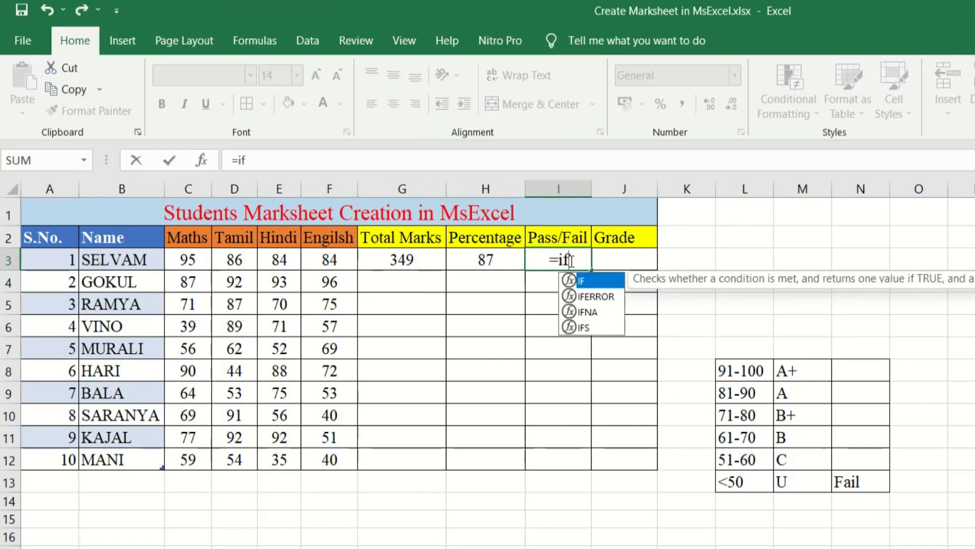
type("(")
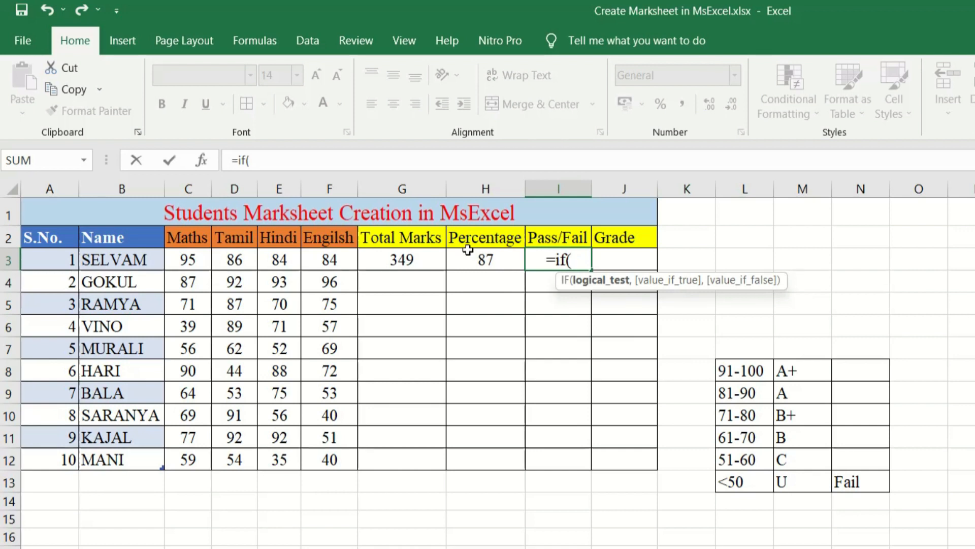
left_click(196, 258)
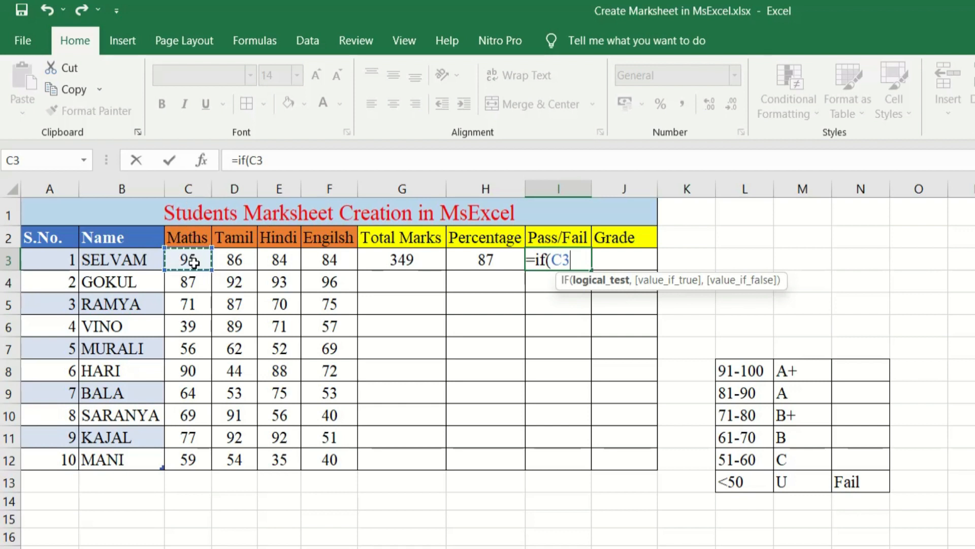
type(">")
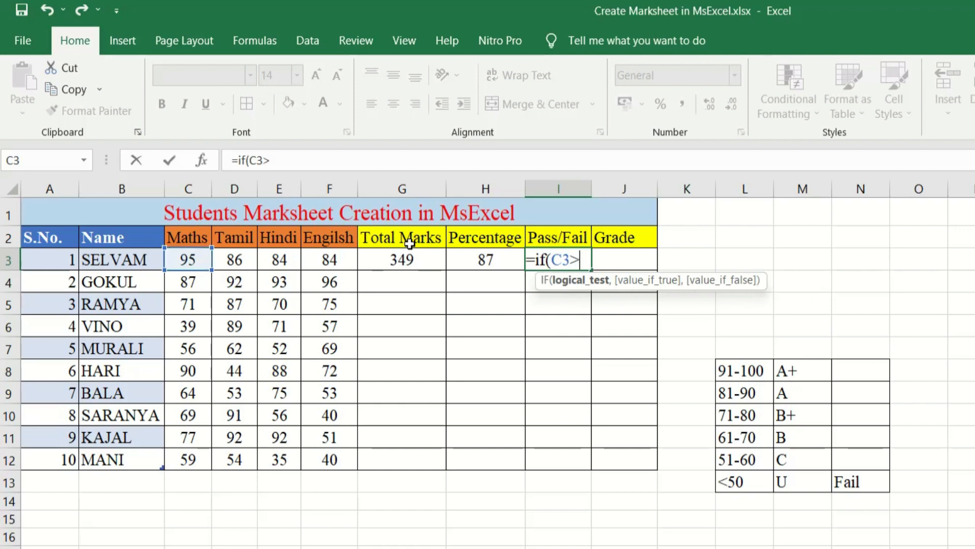
type("50")
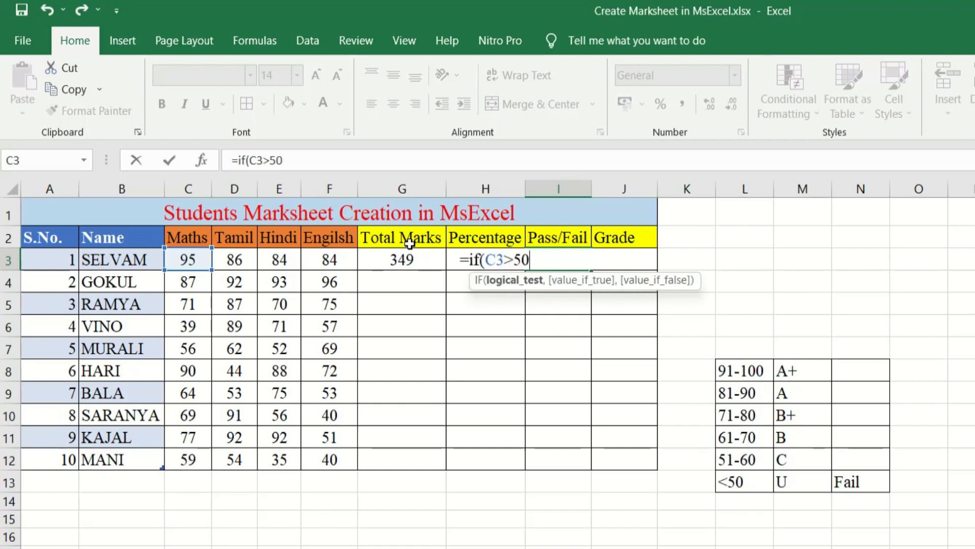
type(",")
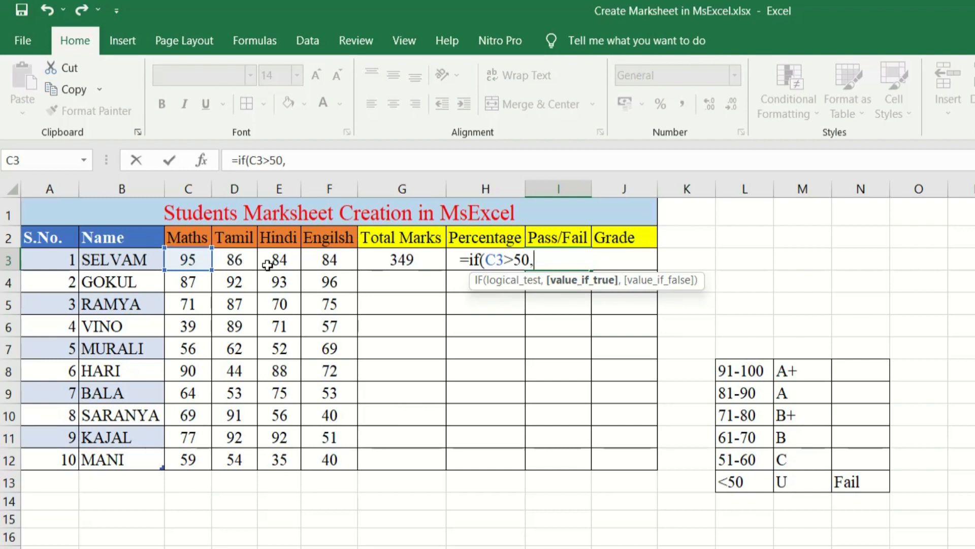
Extend the I3 formula with nested IF tests for the Tamil and Hindi marks, D3>50 and E3>50.
type("if(")
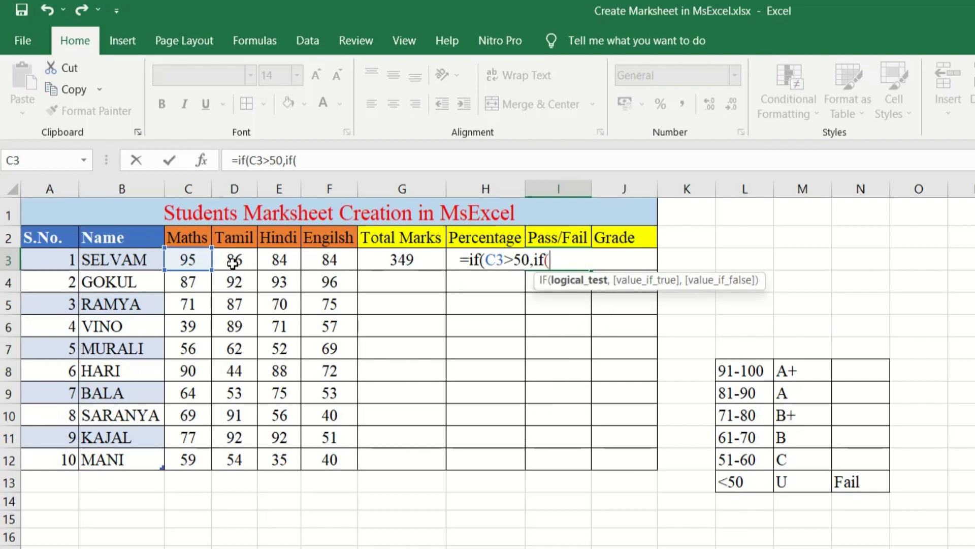
left_click(233, 263)
type(">50")
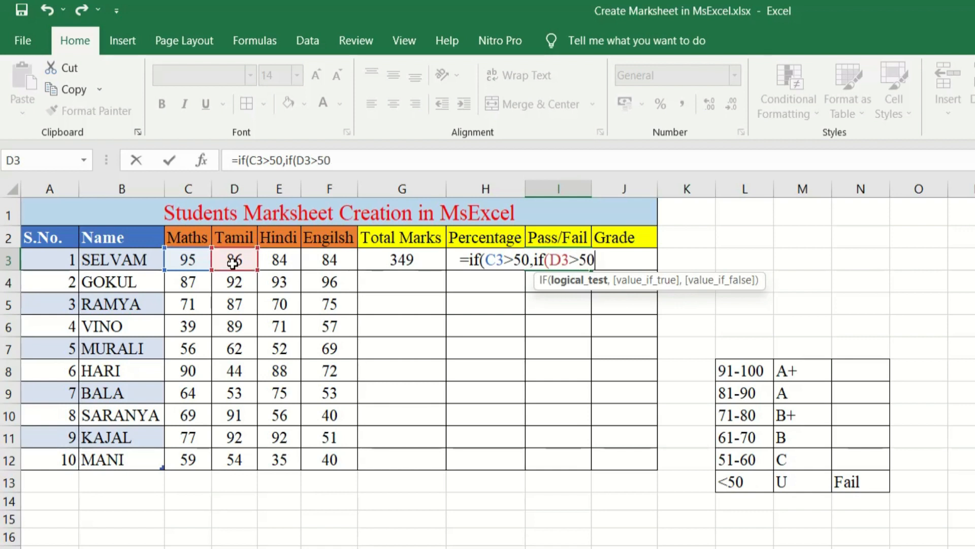
type(",")
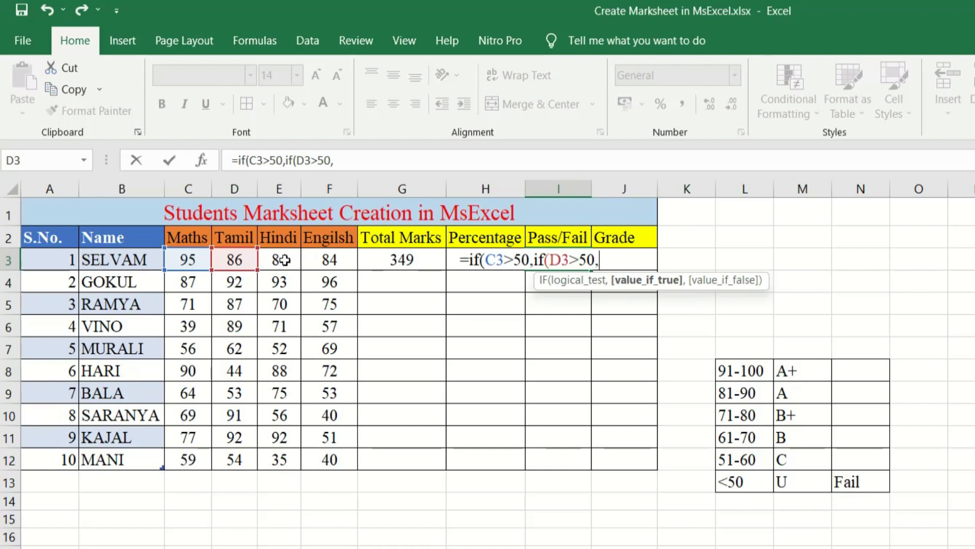
type("if")
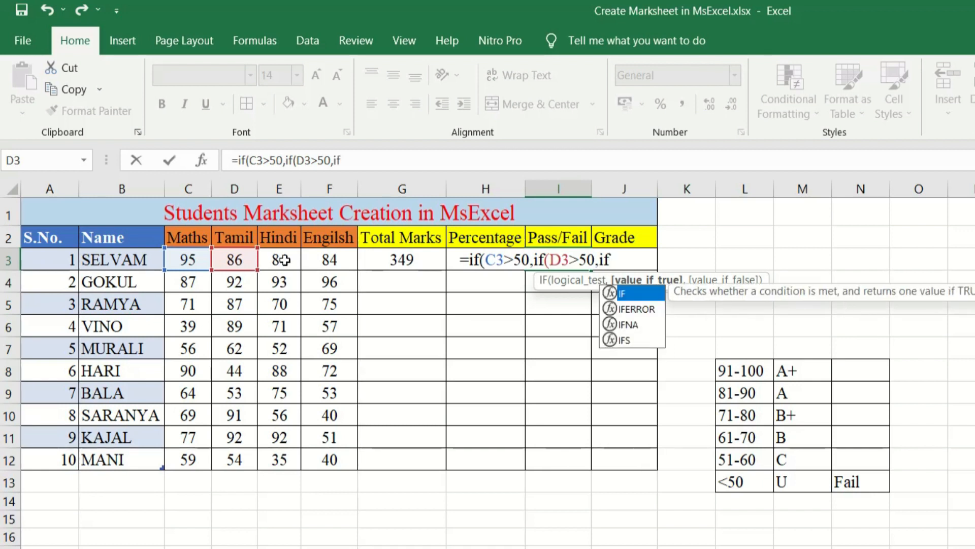
type("(")
left_click(284, 260)
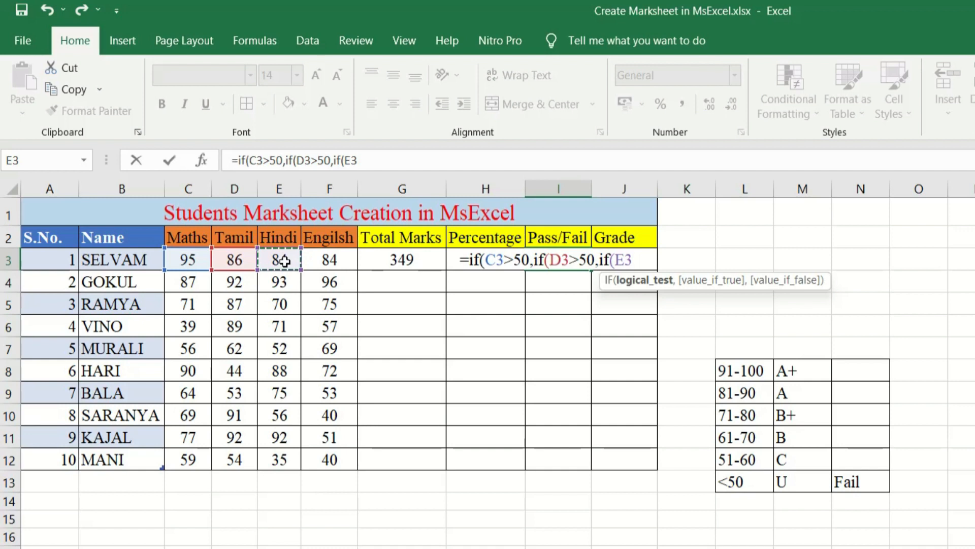
type(">")
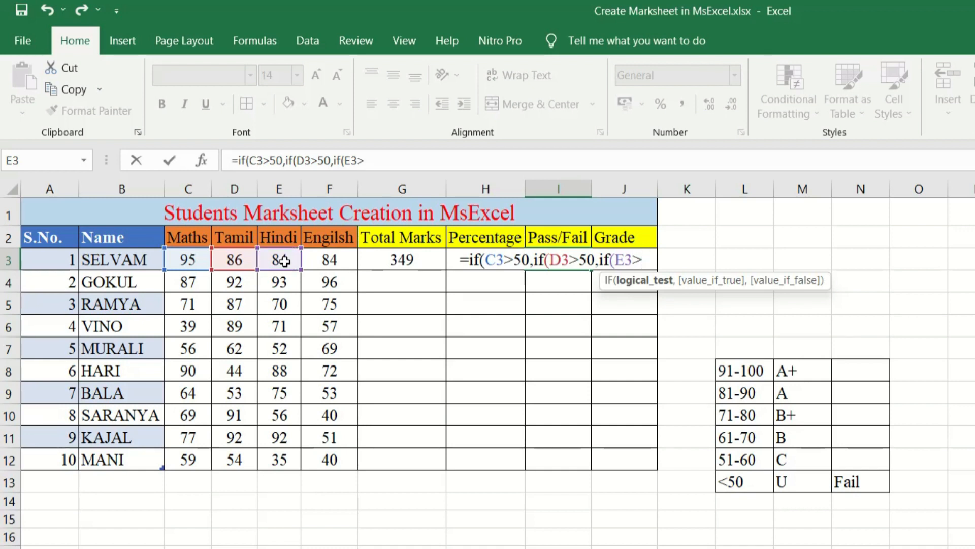
type("50")
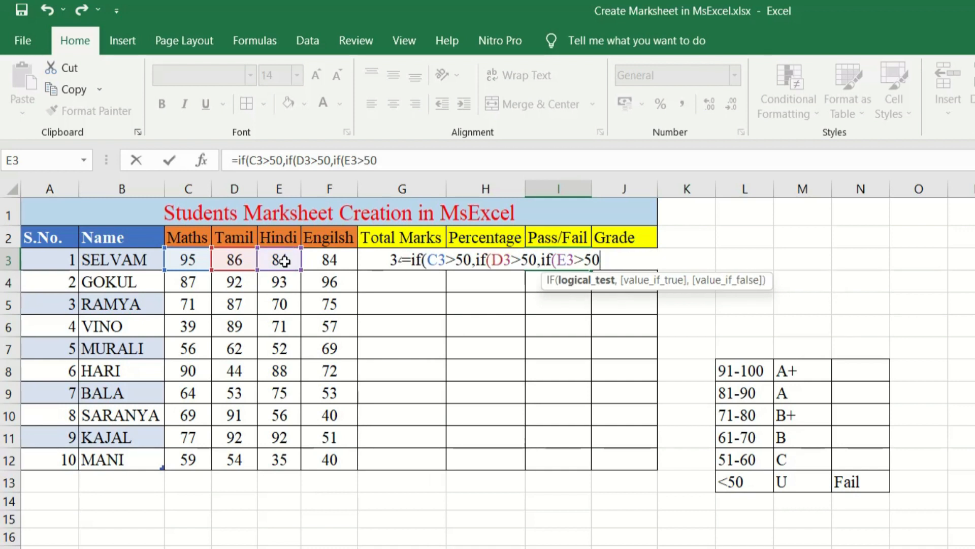
type(",")
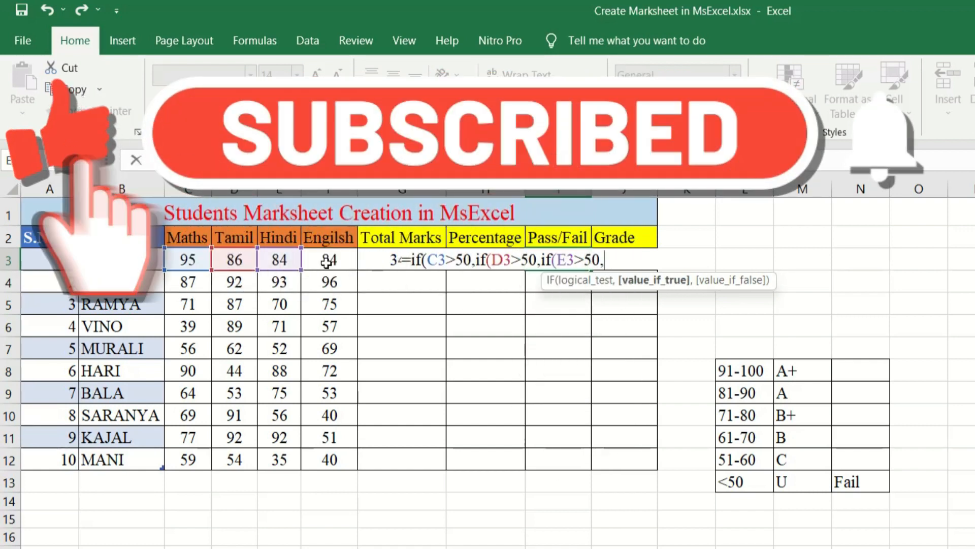
Nest a fourth IF in the I3 formula testing the English mark, F3>50, with results "PASS" if true and "FAIL" if false.
type("if")
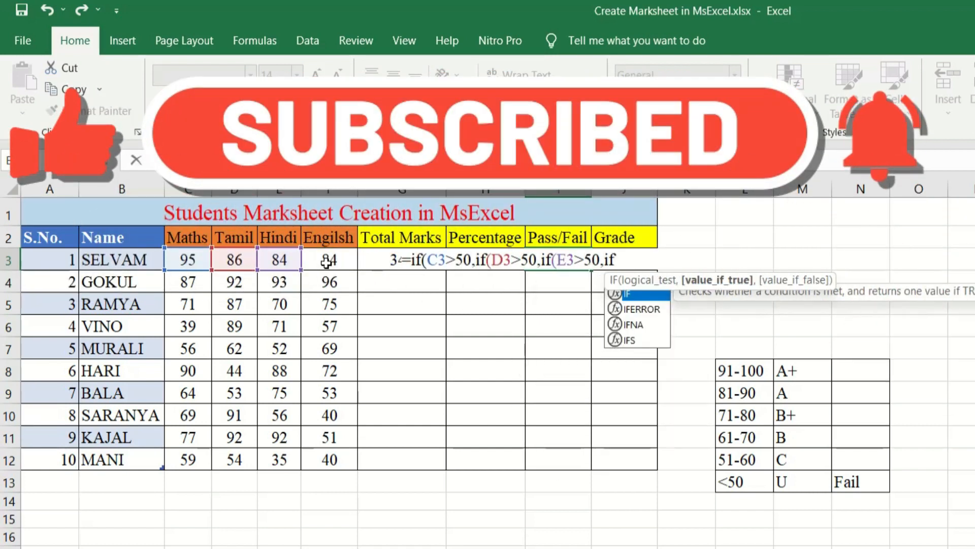
type("(")
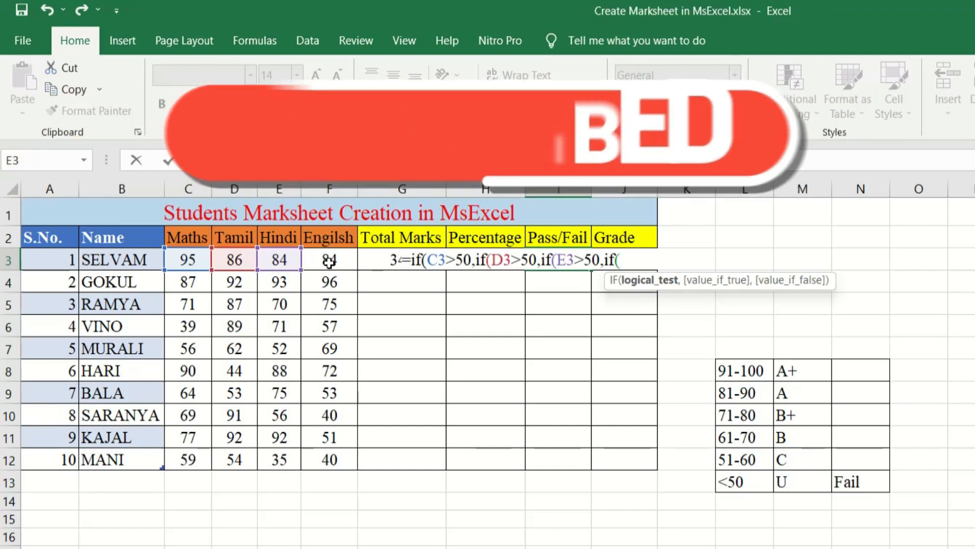
left_click(329, 261)
type(">")
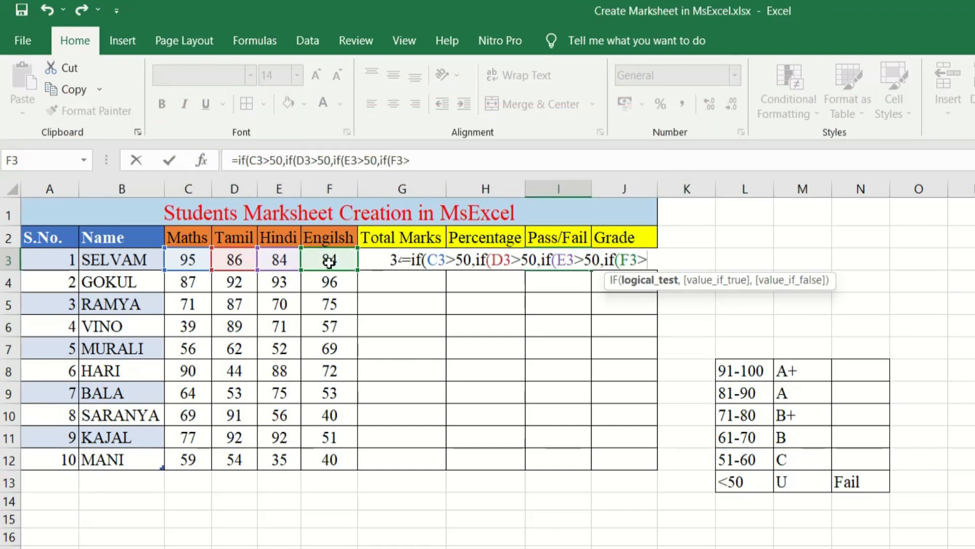
type("50")
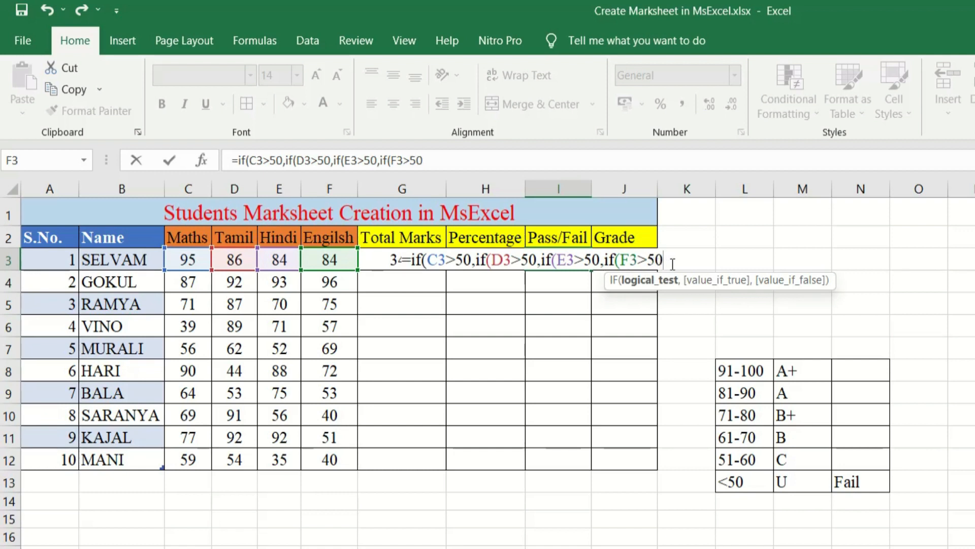
type(",")
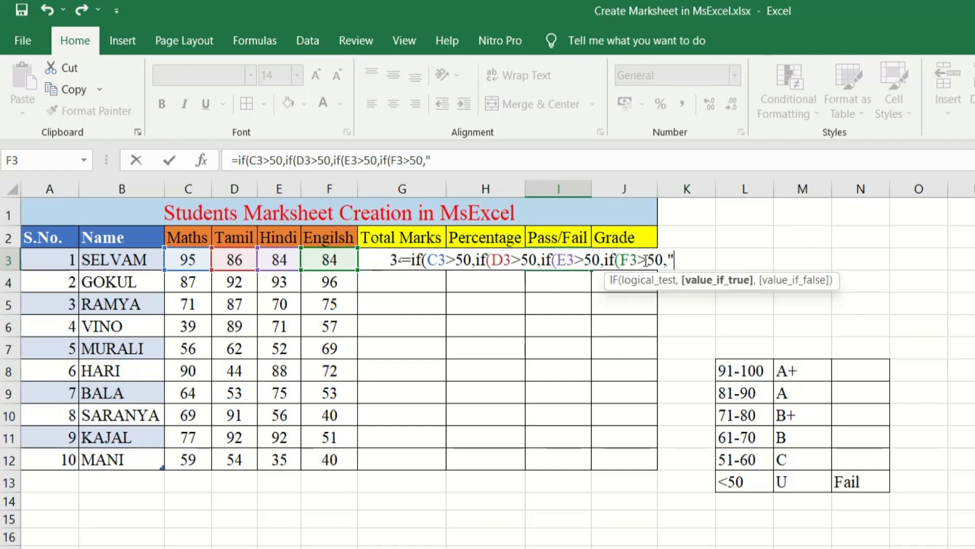
type("ASS\"")
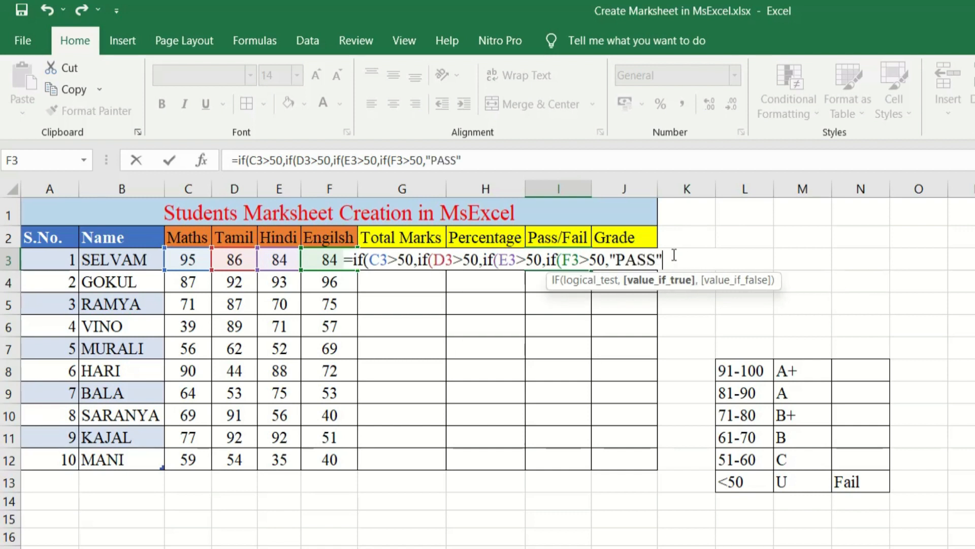
type(",")
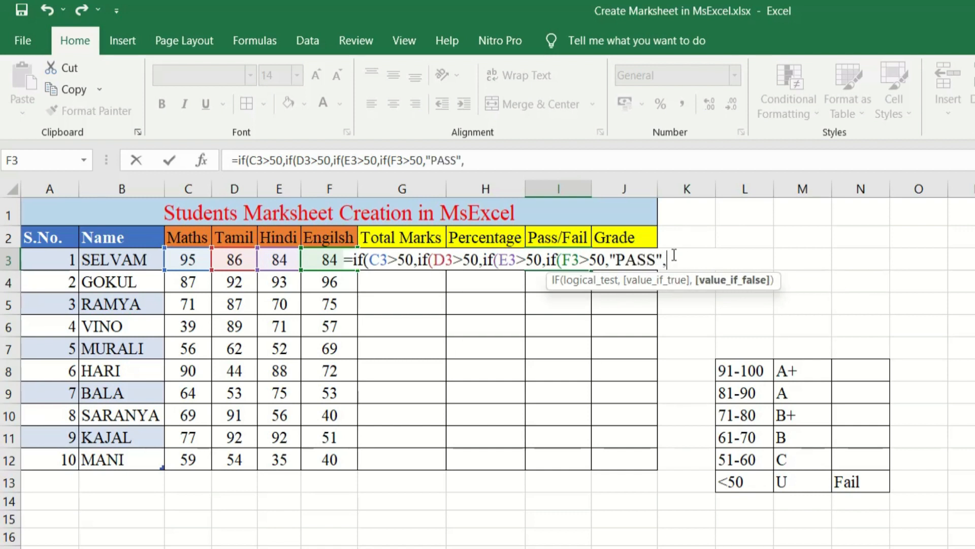
type("\"FAIL")
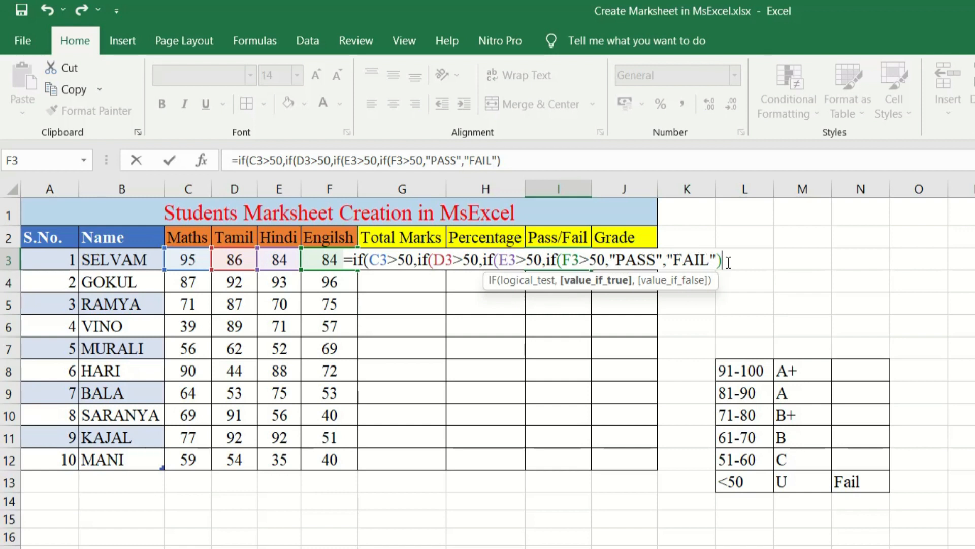
Complete the I3 Pass/Fail formula by giving the three outer IF functions "FAIL" as their false value and closing each one.
type(",\"FAIL")
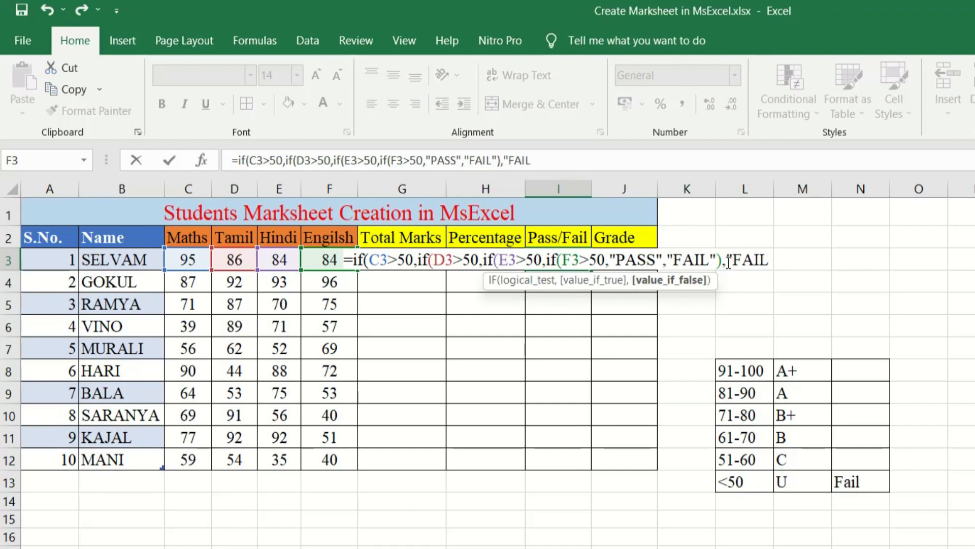
type("\"")
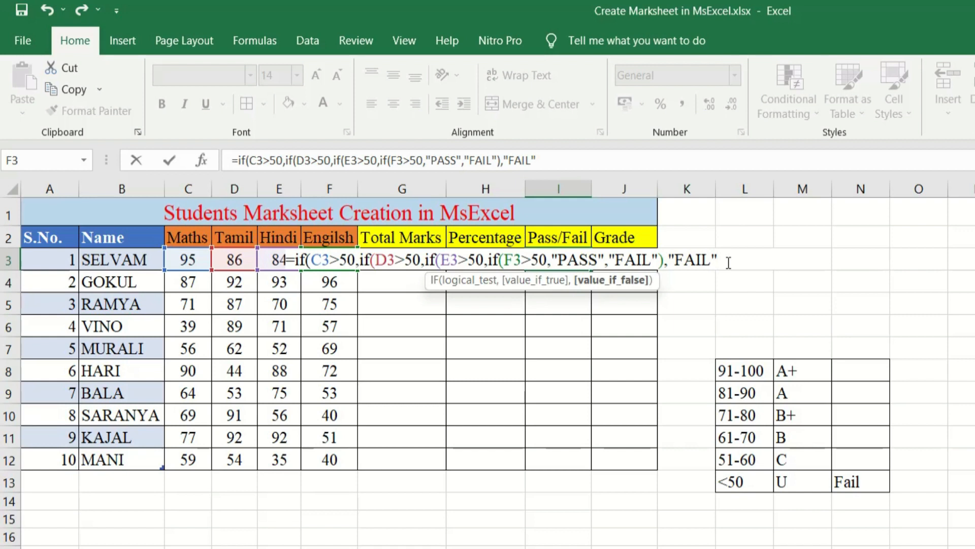
type(")")
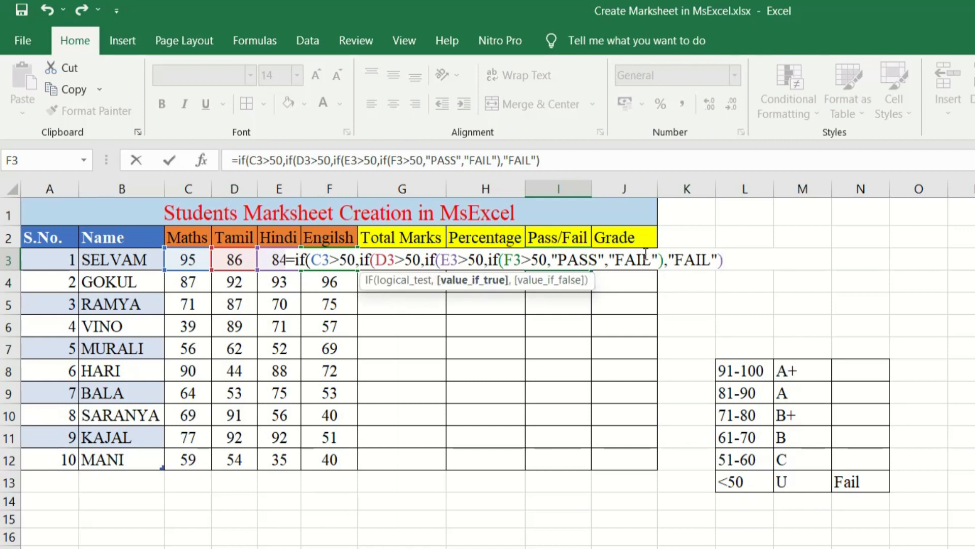
type(",\"FAIL")
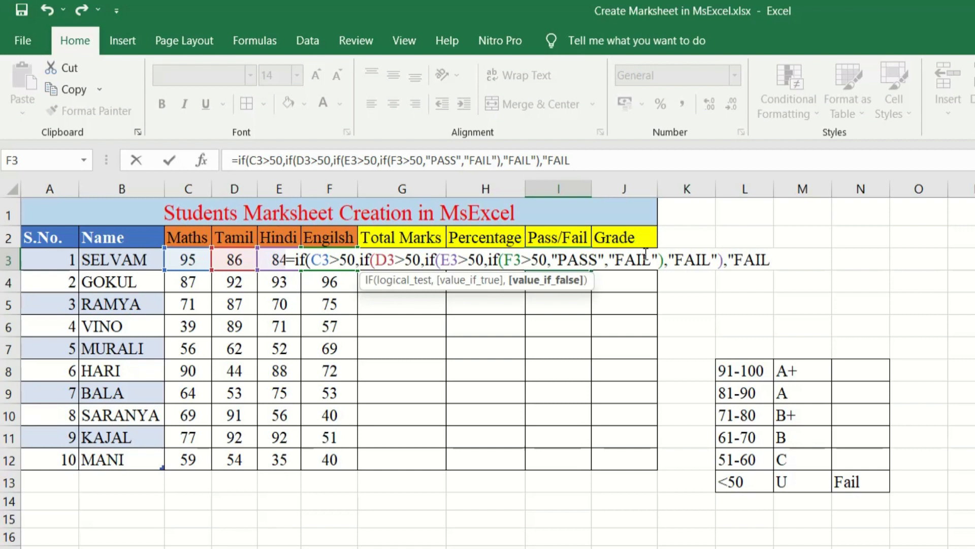
type("\")")
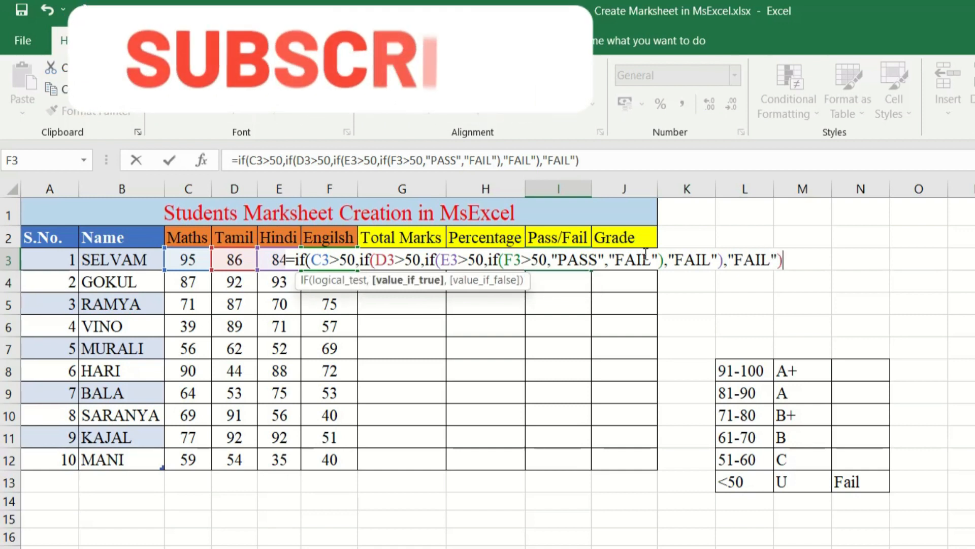
type(",")
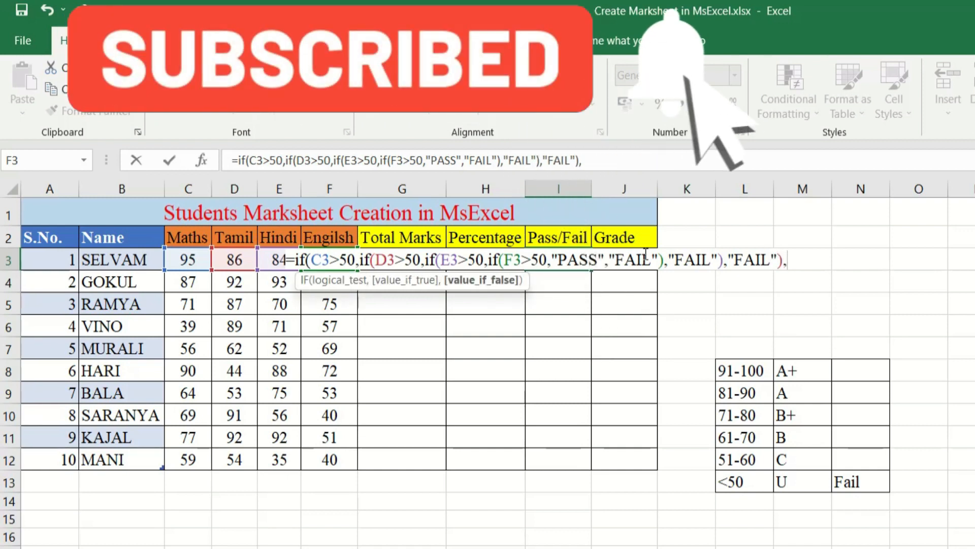
type("\"FAIL")
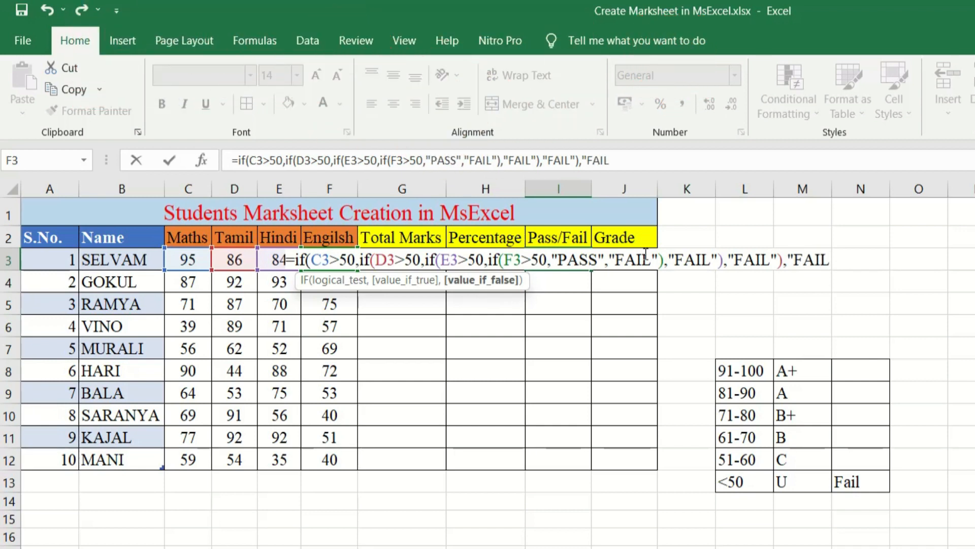
type("\")")
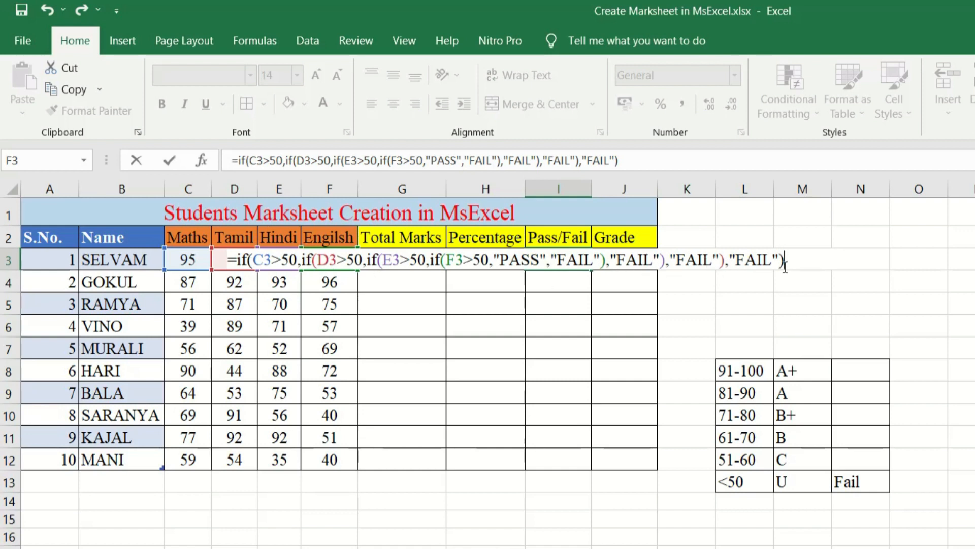
key("Return")
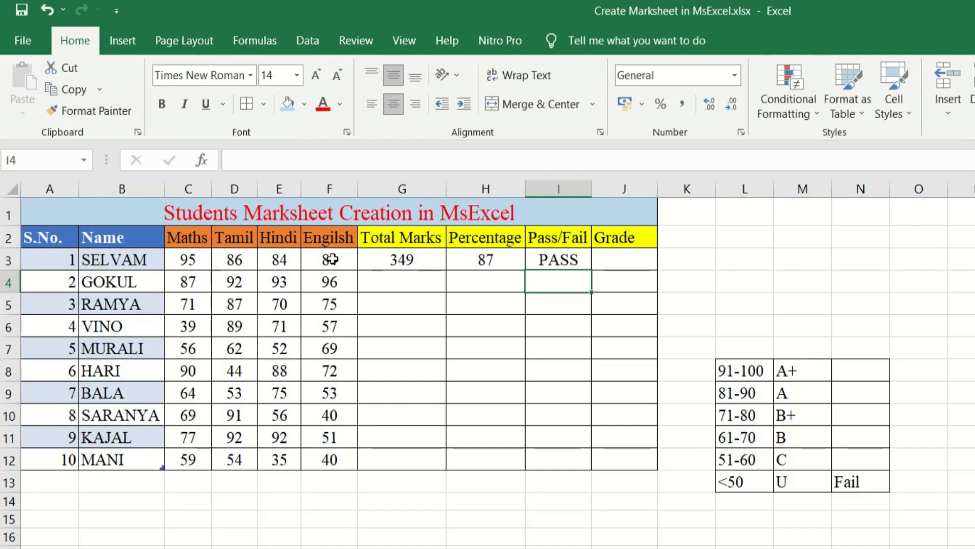
Begin the Grade formula in J3 with an IF function testing whether the Pass/Fail result is I3="PASS".
left_click(613, 260)
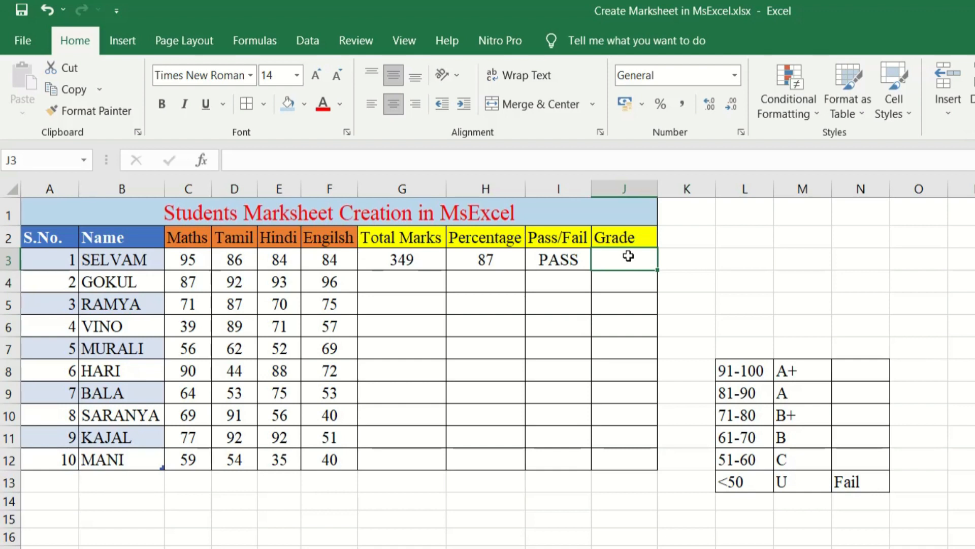
type("=")
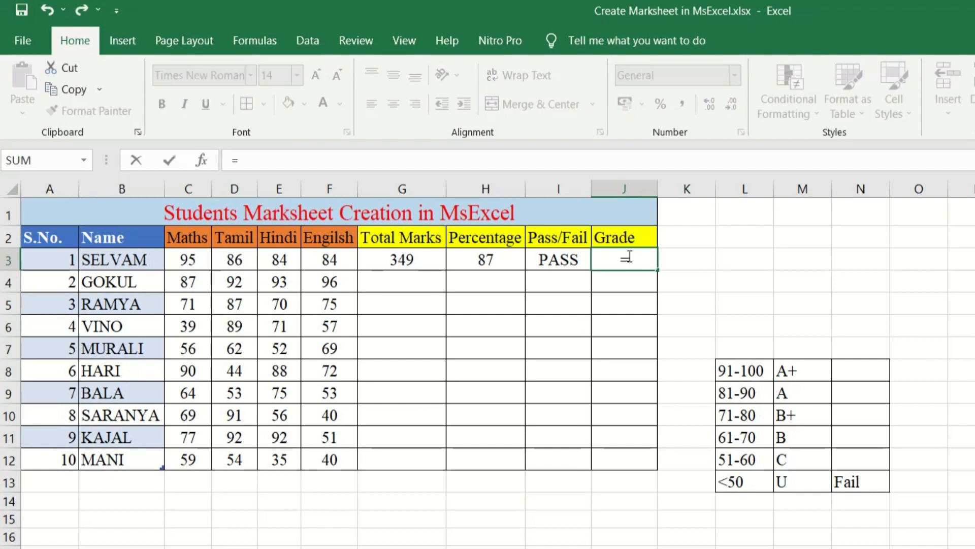
type("if")
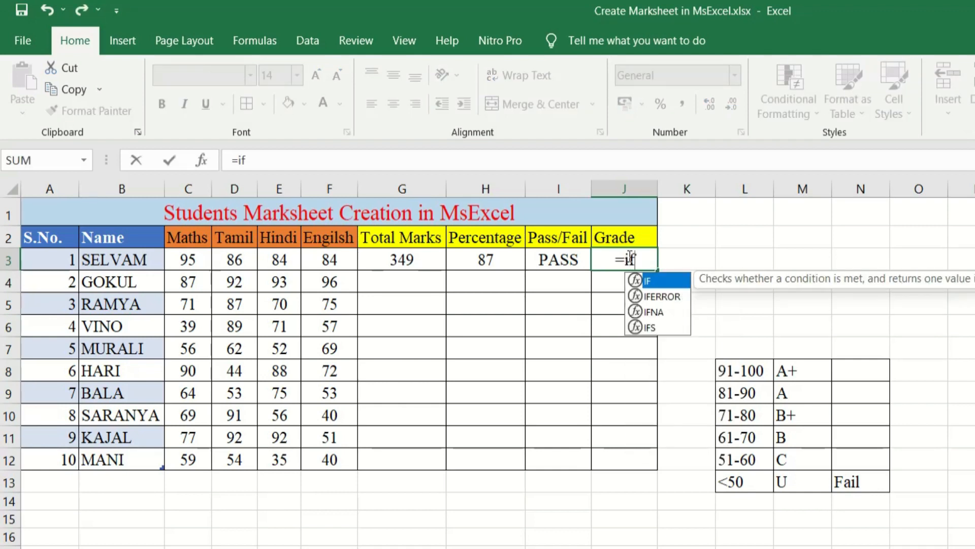
type("(")
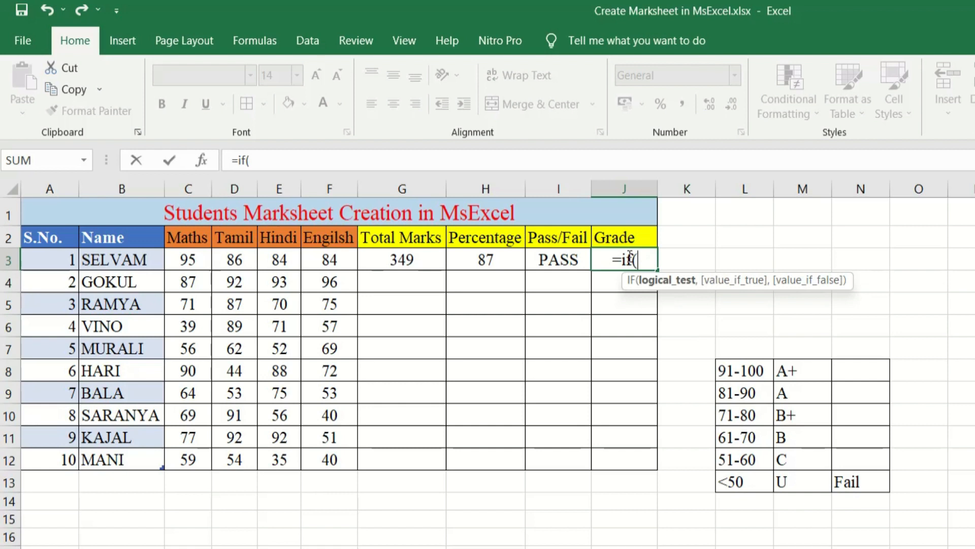
left_click(557, 263)
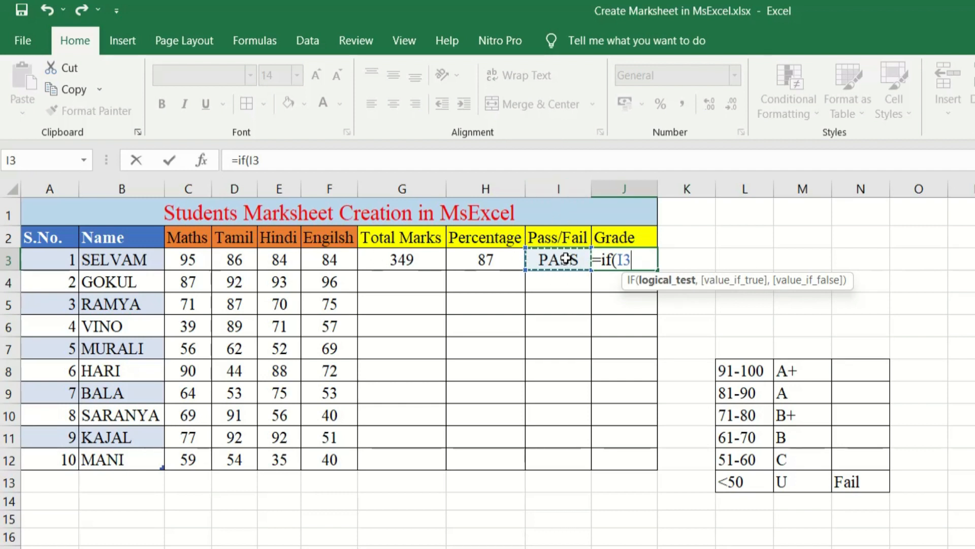
type("=")
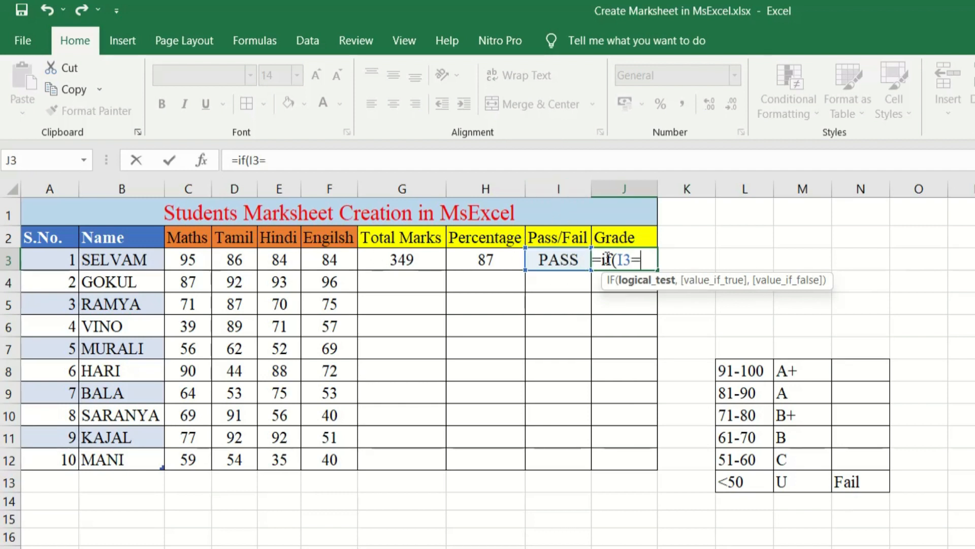
type("\"PASS\"")
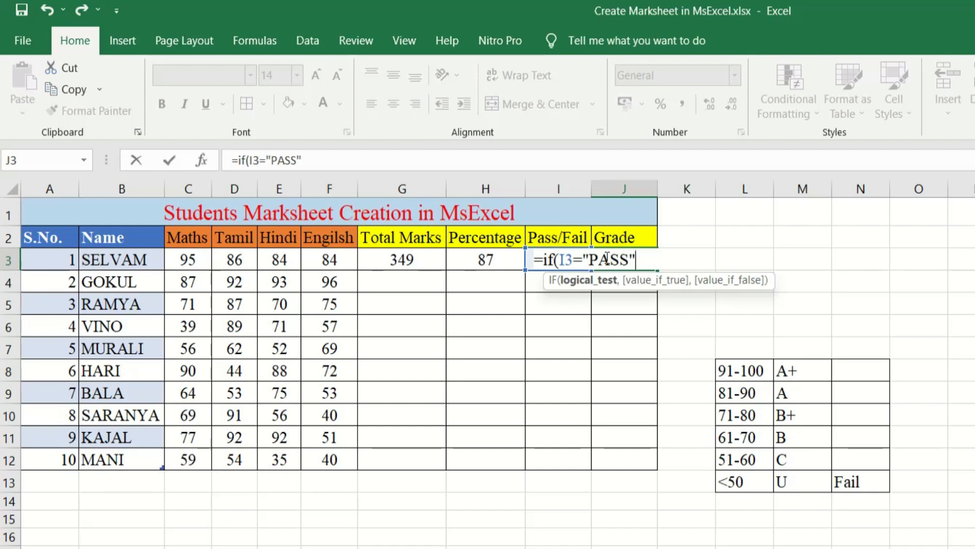
type(",")
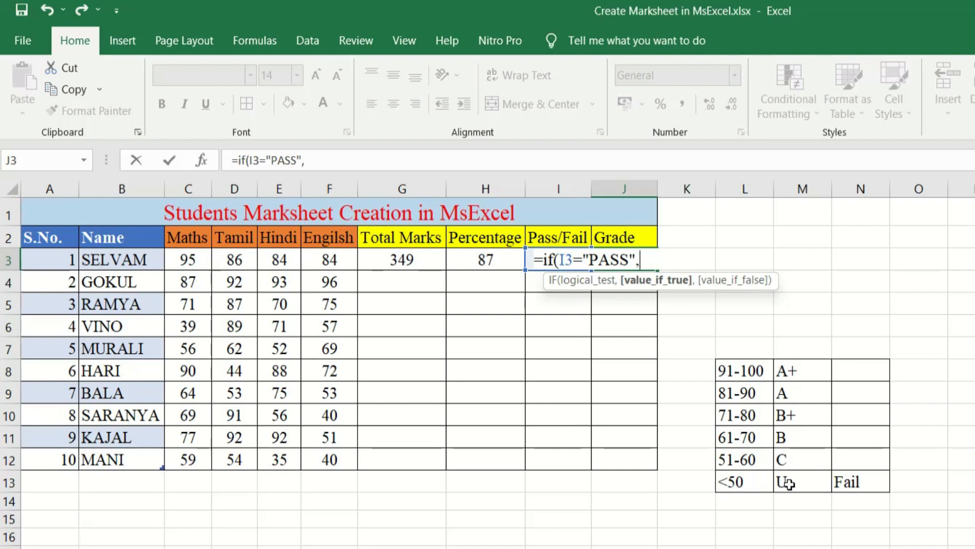
Nest an IFS function as the true value of the J3 formula, returning "A+" when the Percentage is H3>90.
type("if")
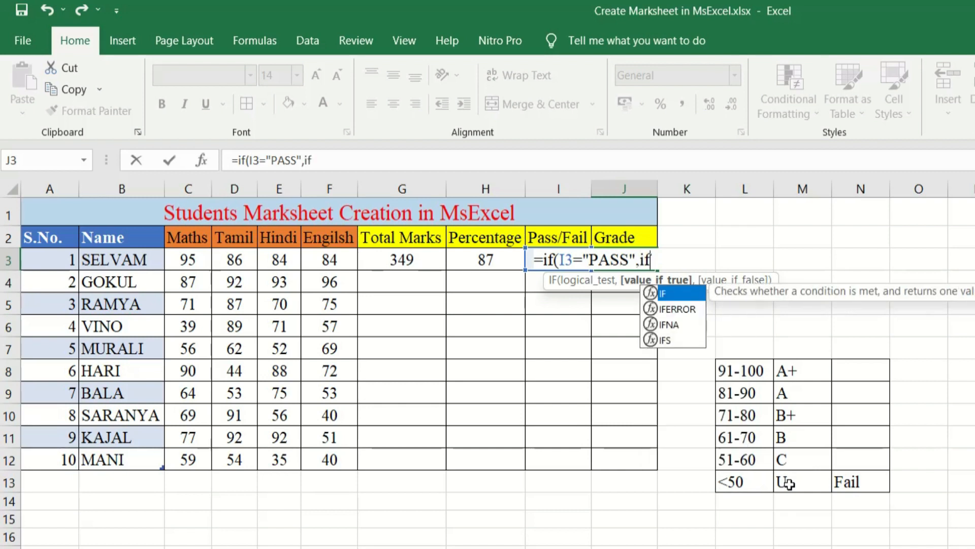
type("s(")
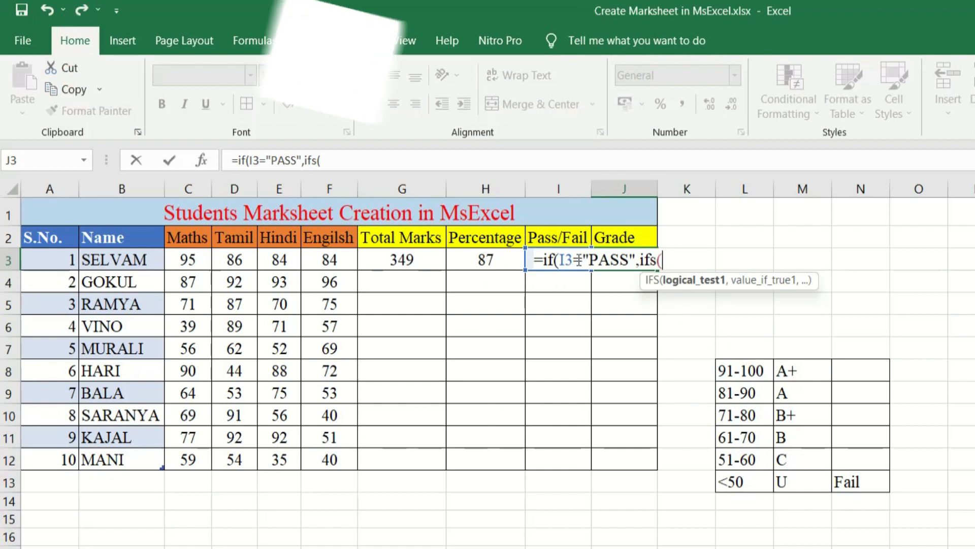
left_click(490, 260)
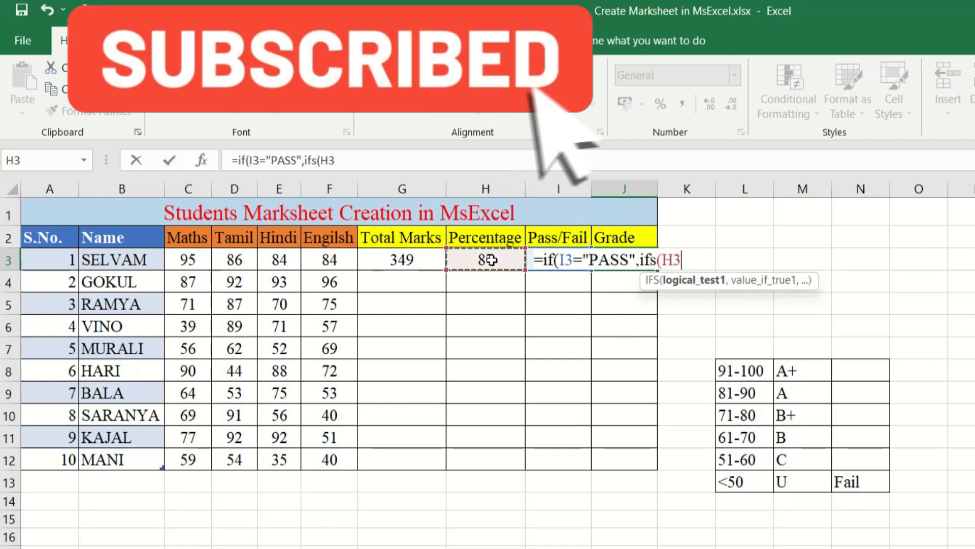
type(">90")
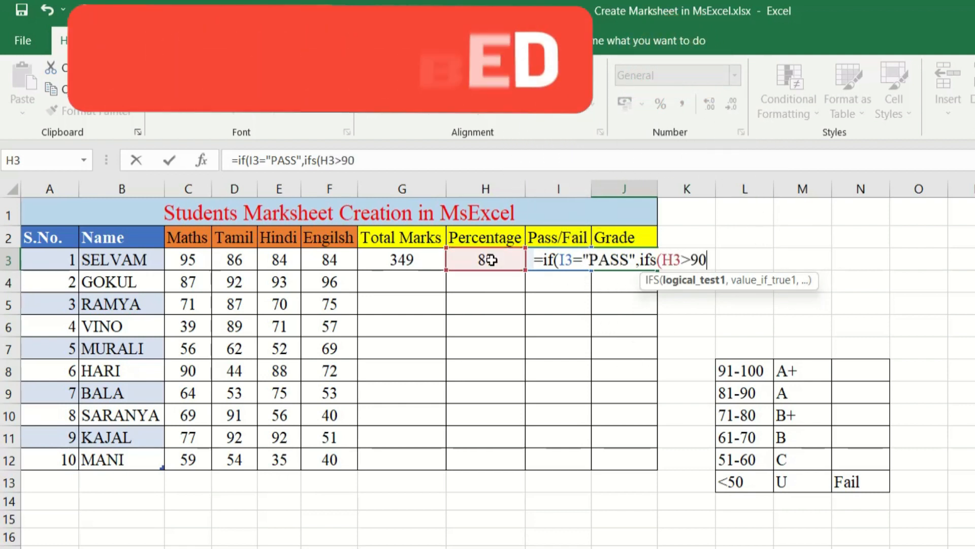
type(",")
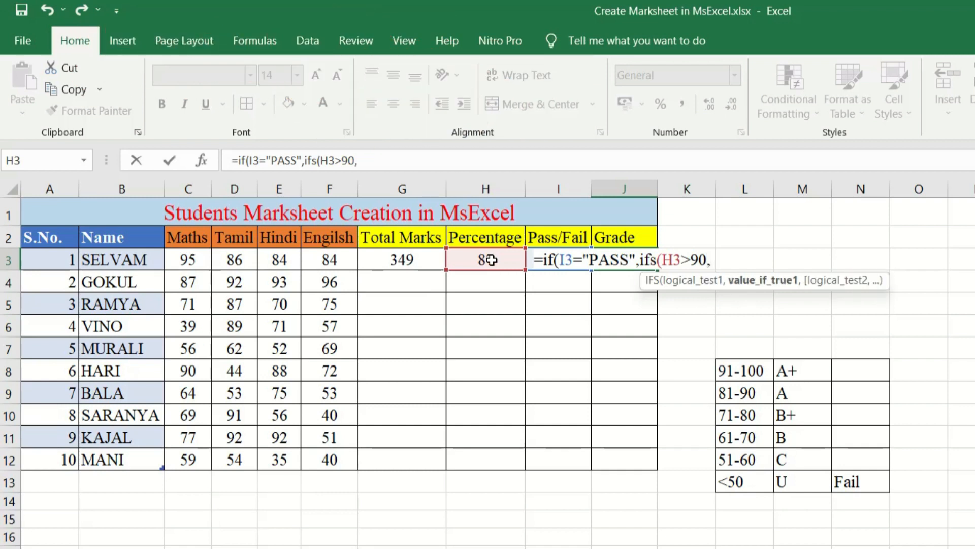
type("\"")
type("A")
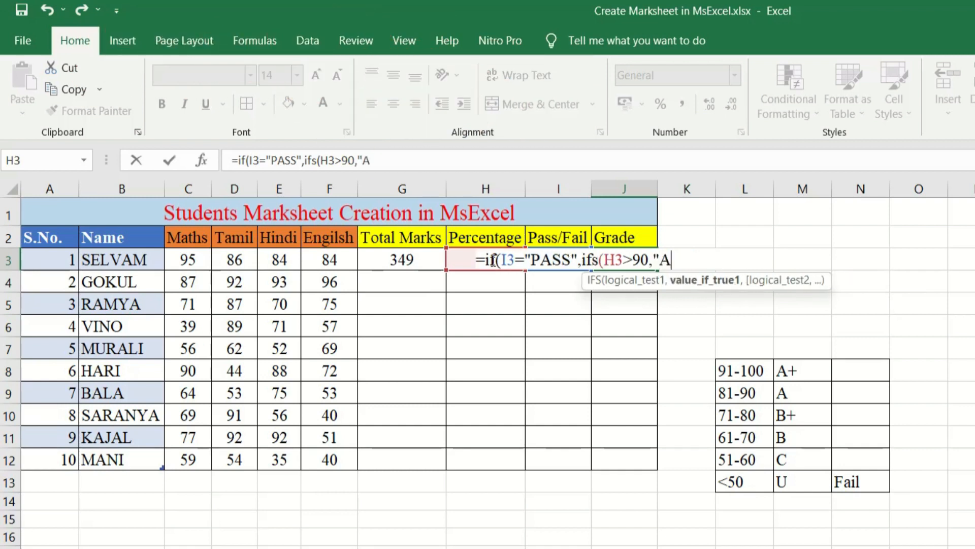
type("+\",")
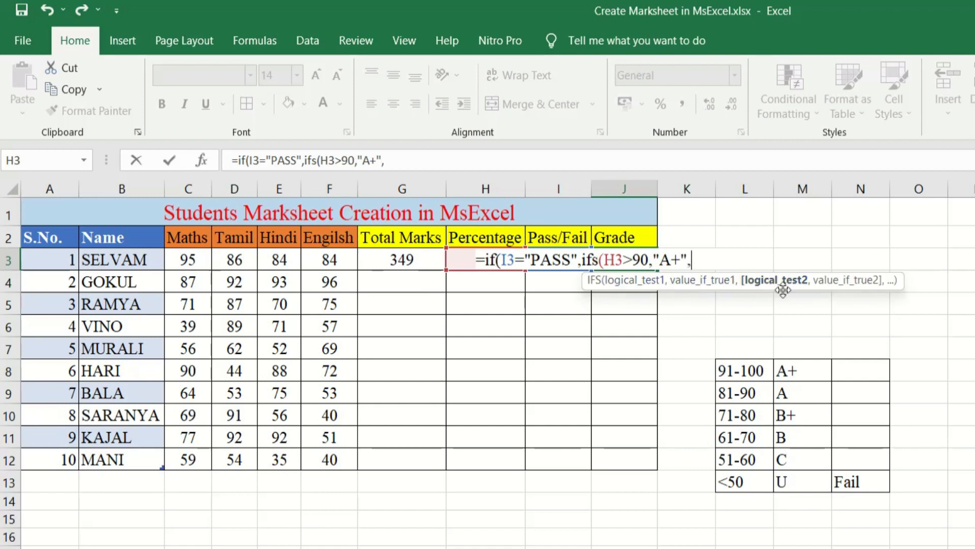
Add a second IFS condition to the J3 formula, H3>80, returning "A".
left_click(459, 263)
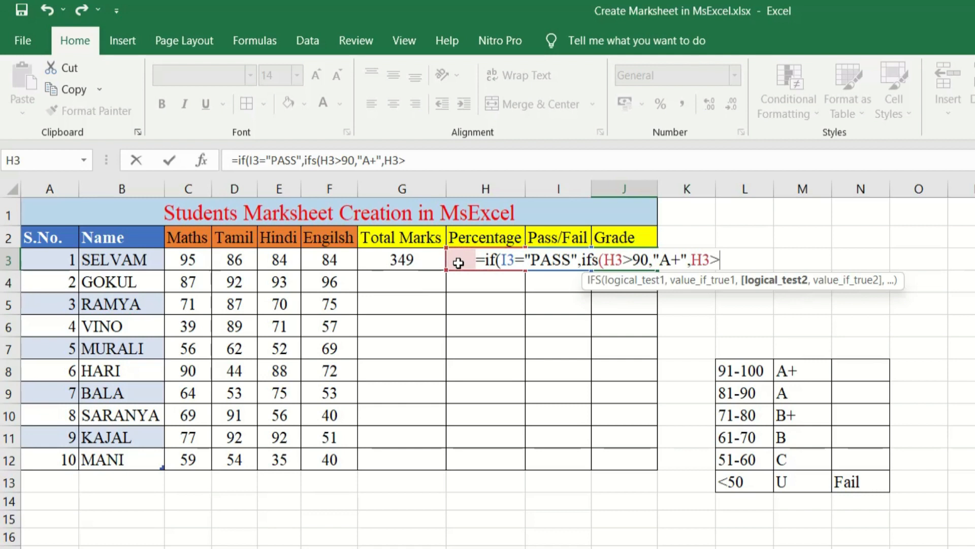
type("80,")
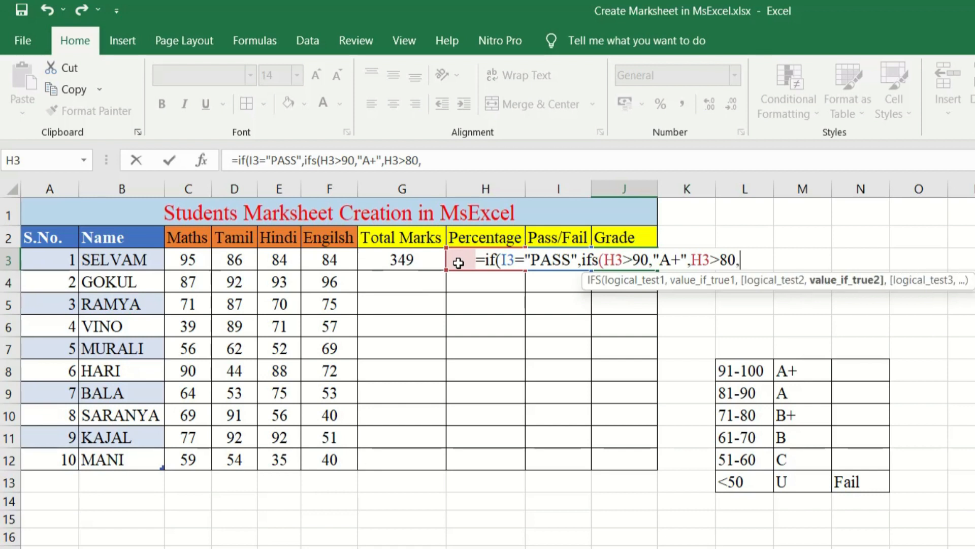
type("\"A\",")
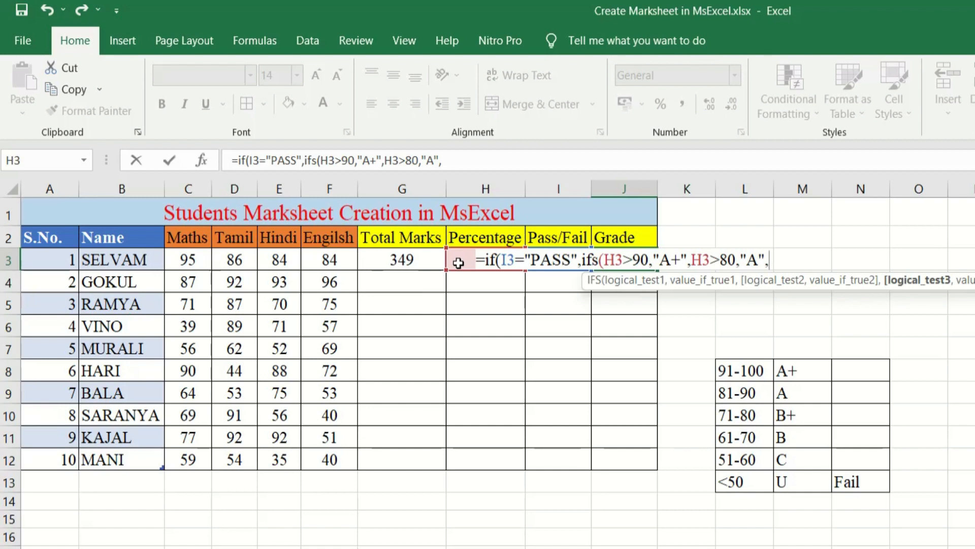
Add a third IFS condition to the J3 formula, H3>70, returning "B+".
type("H3")
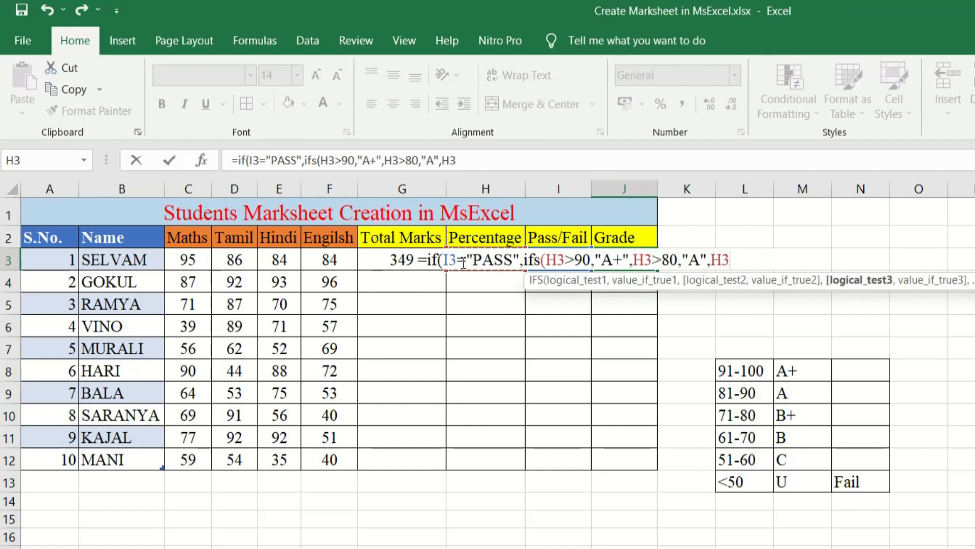
type(">")
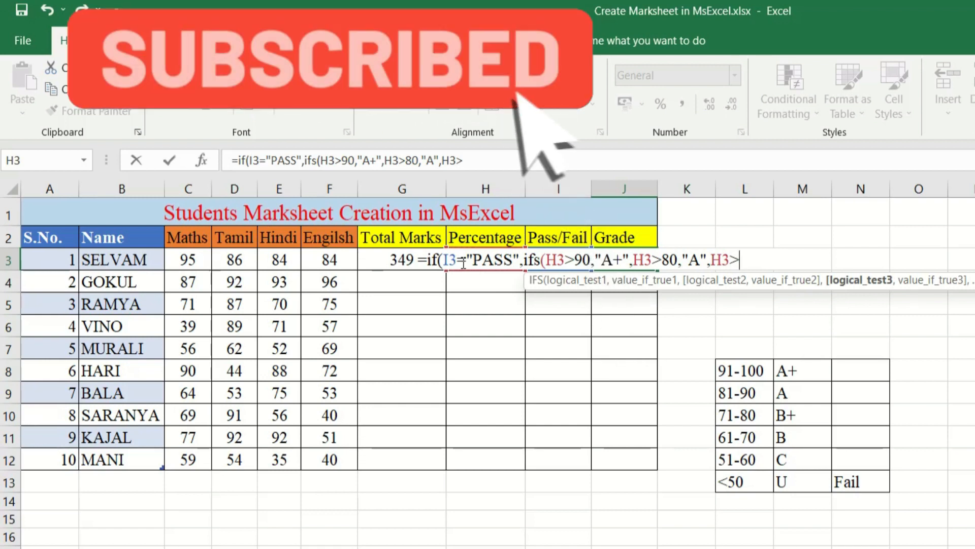
type("70")
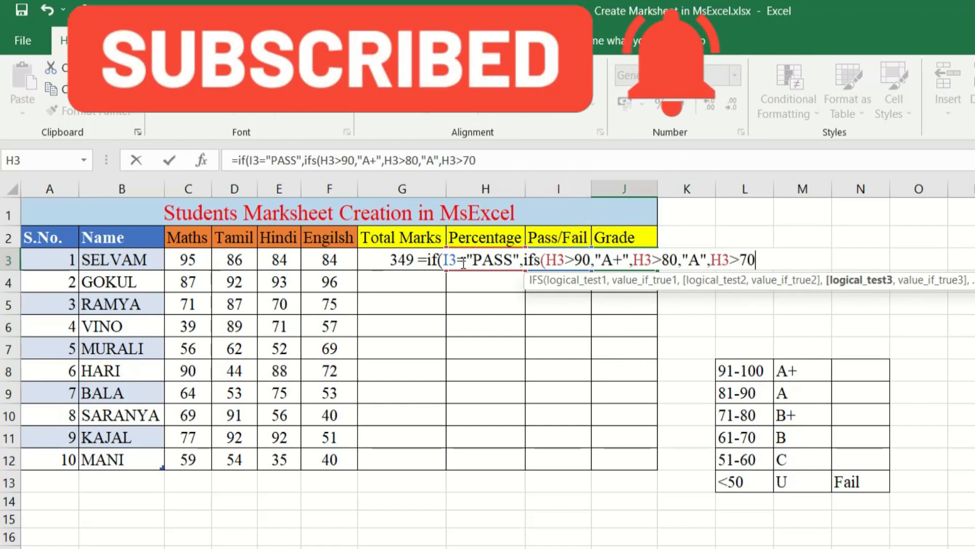
type(",")
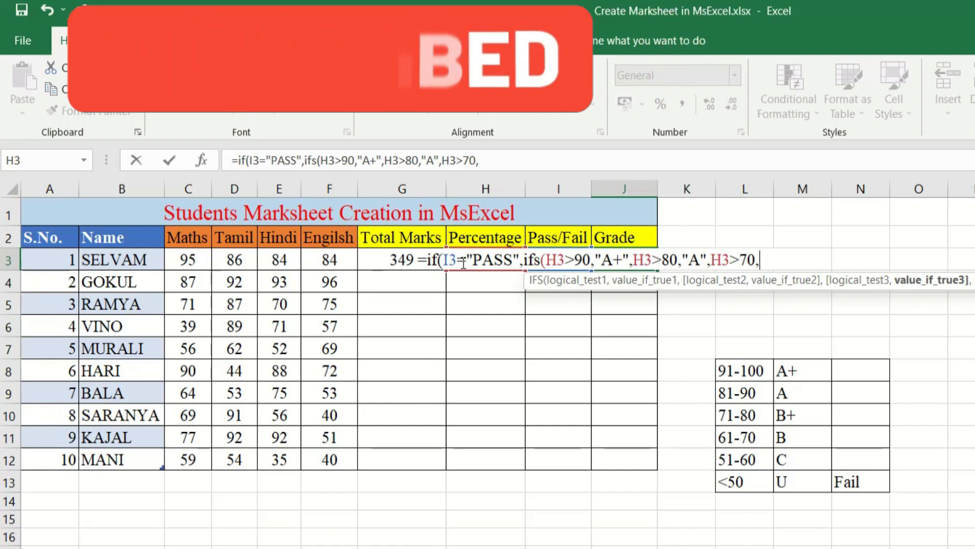
type("\"B")
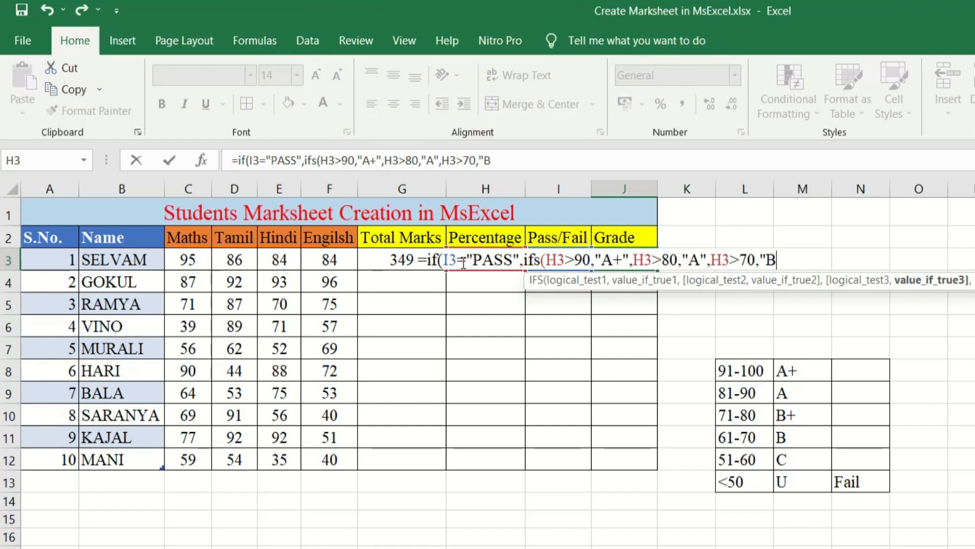
type("+\",")
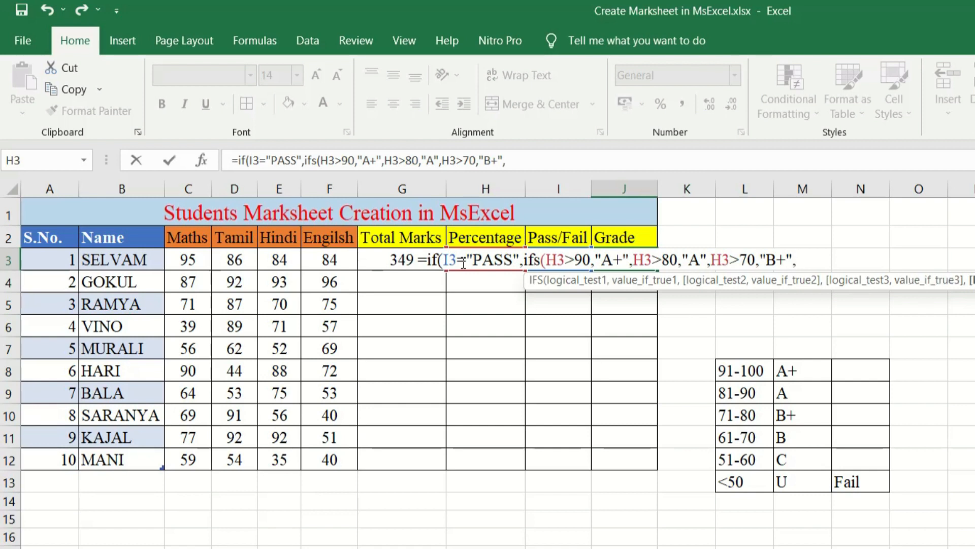
Add a fourth IFS condition to the J3 formula, H3>60, returning "B".
type("H")
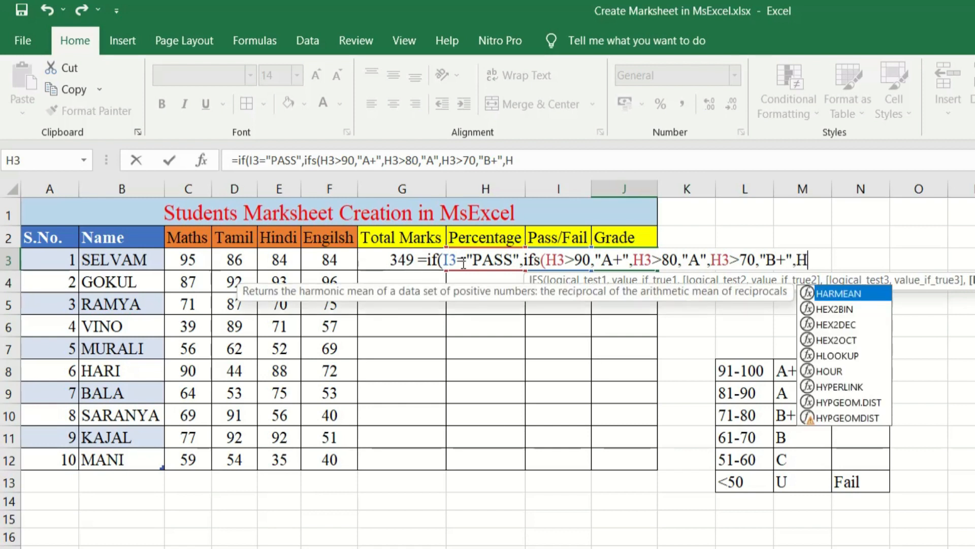
type("3")
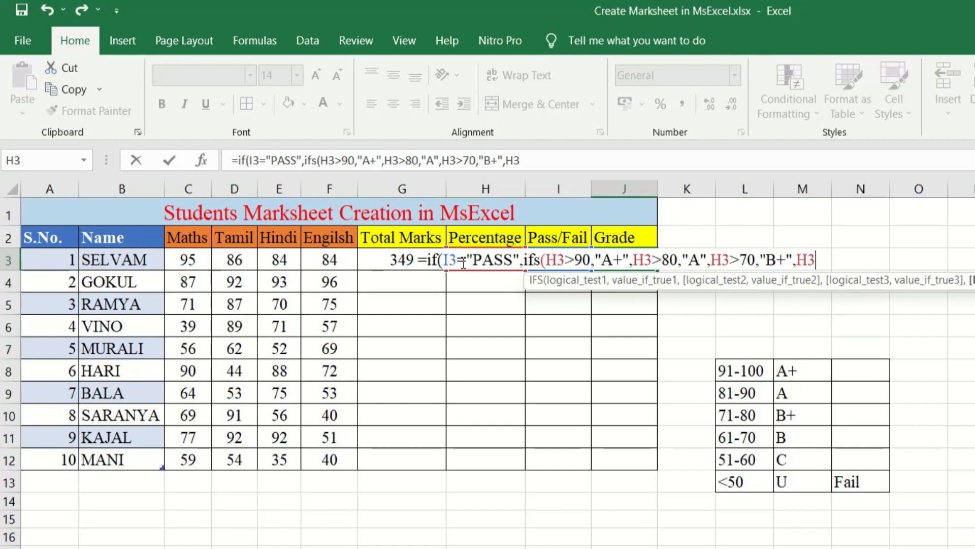
type(">60,")
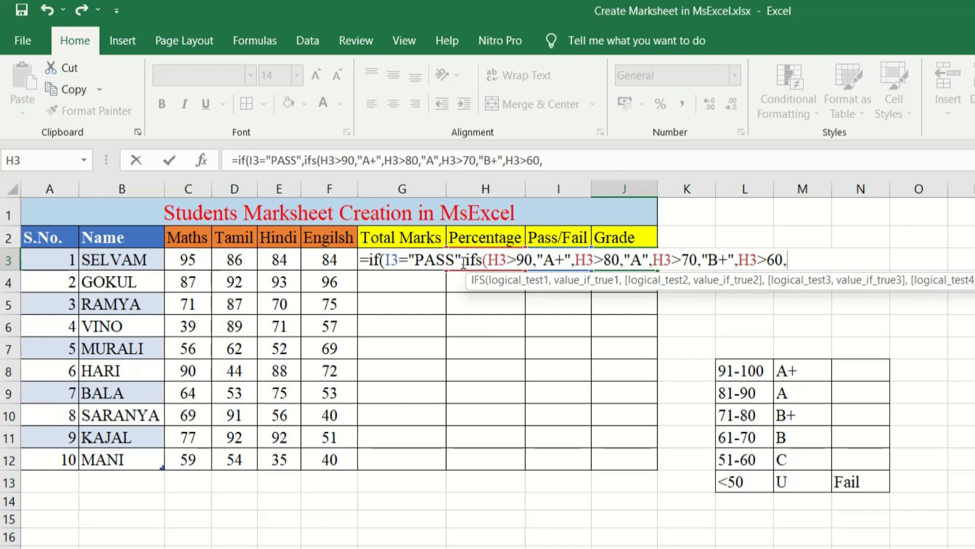
type("\"")
type("B")
type("\",H3")
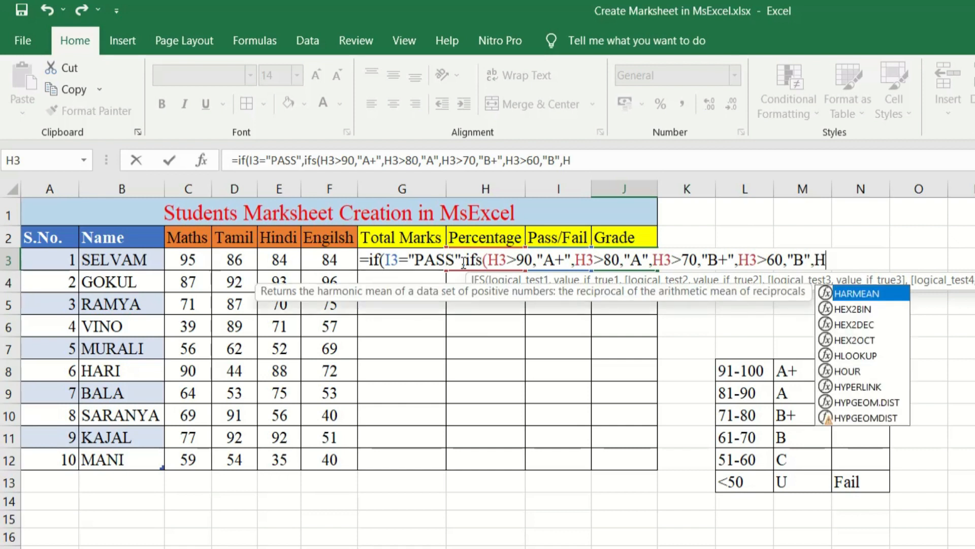
Complete the J3 Grade formula with a fifth IFS condition, H3>50 returning "C", and "U" as the outer IF's false value.
type(">")
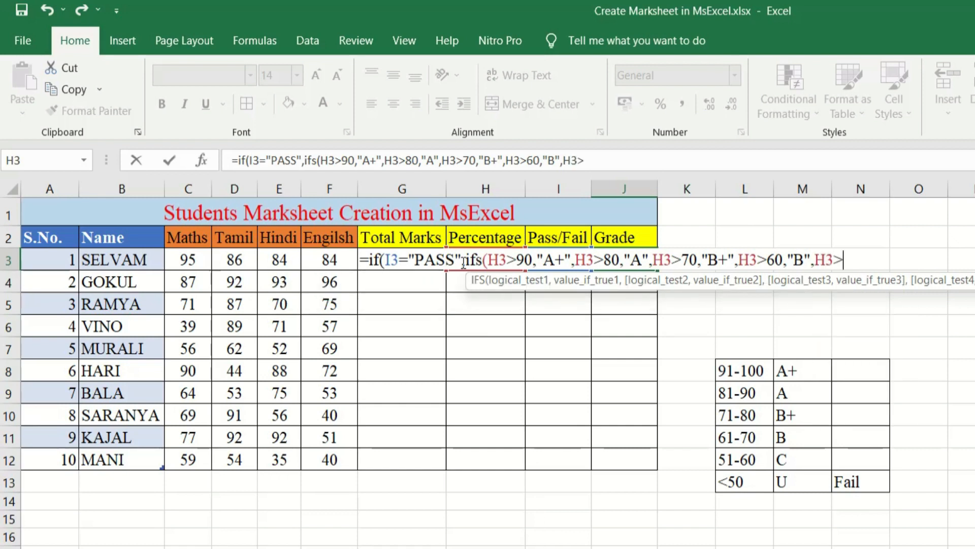
type("50,\"C")
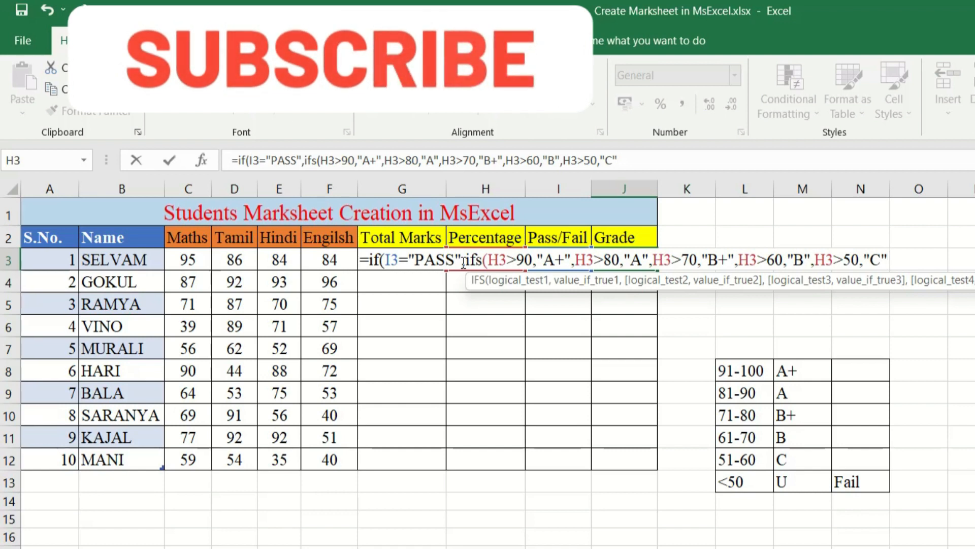
type(")")
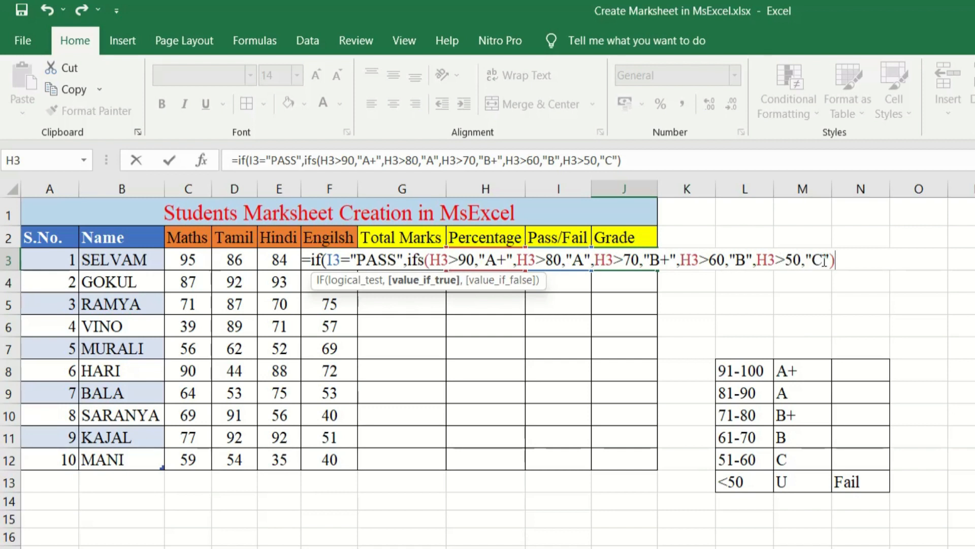
type(",")
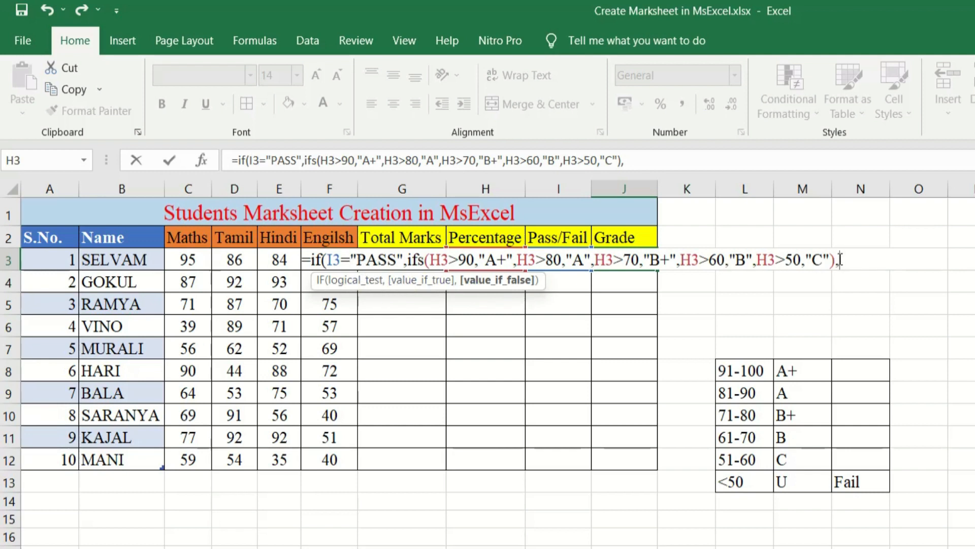
type("U\")")
key("Return")
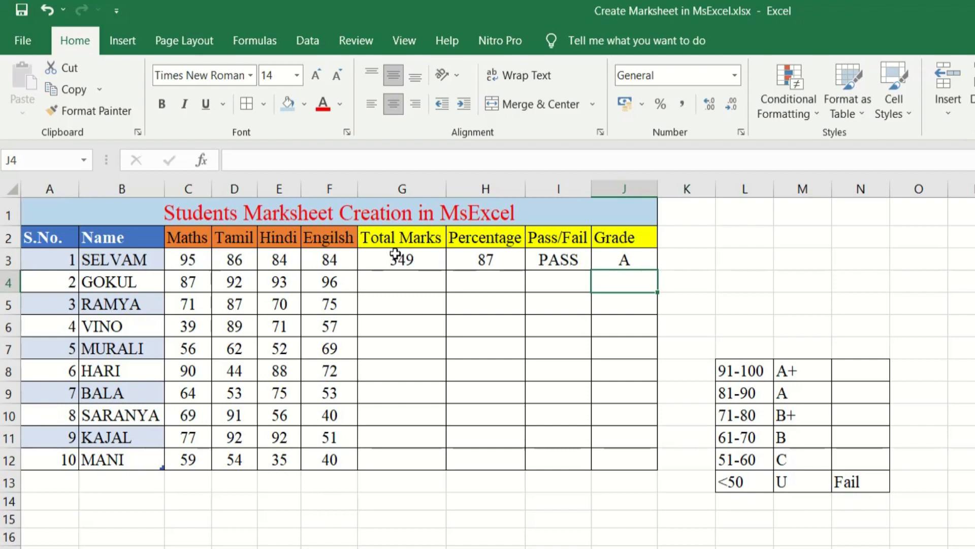
Fill the Total Marks, Percentage, Pass/Fail and Grade formulas in G3:J3 down to row 12.
left_click_drag(396, 260, 602, 260)
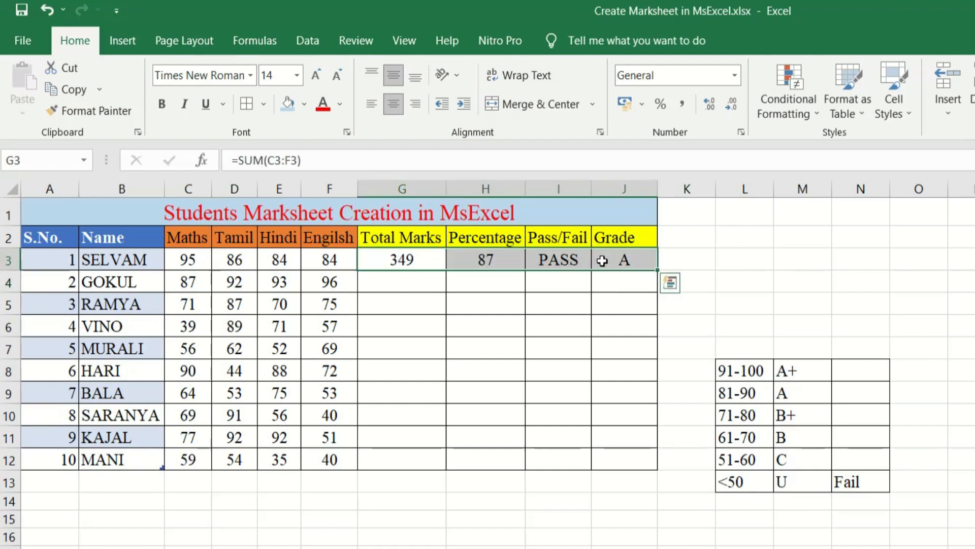
double_click(660, 274)
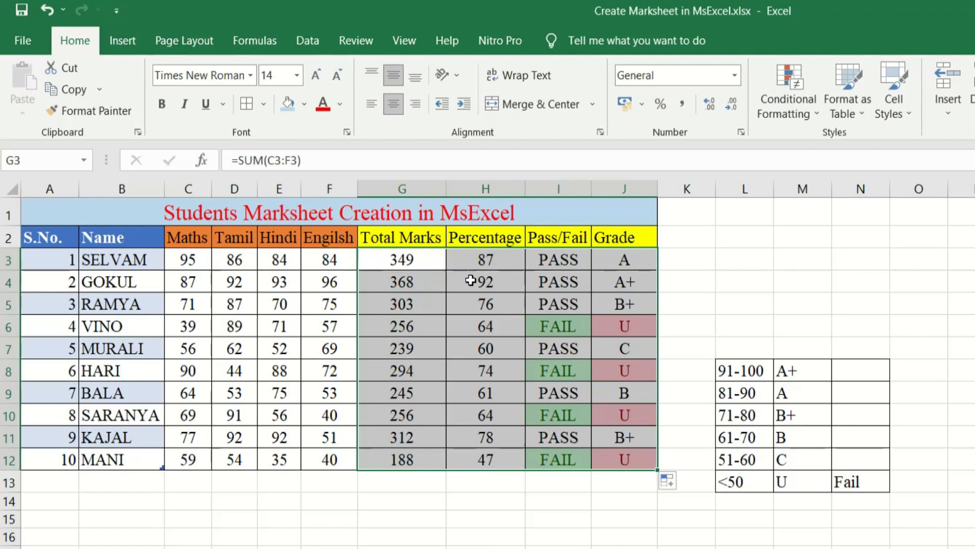
left_click(490, 284)
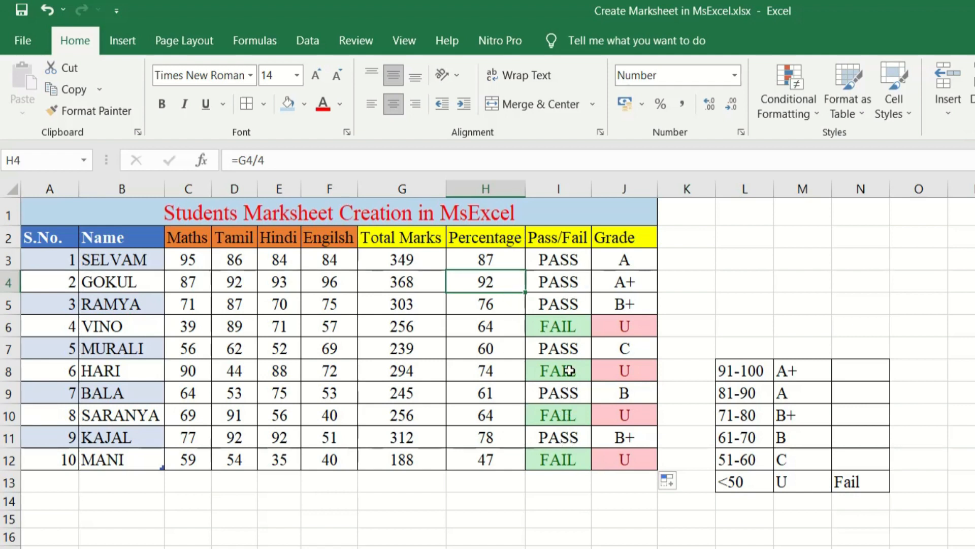
Check the row 6 Percentage, Pass/Fail and Grade results against the Maths mark in C6.
left_click(493, 334)
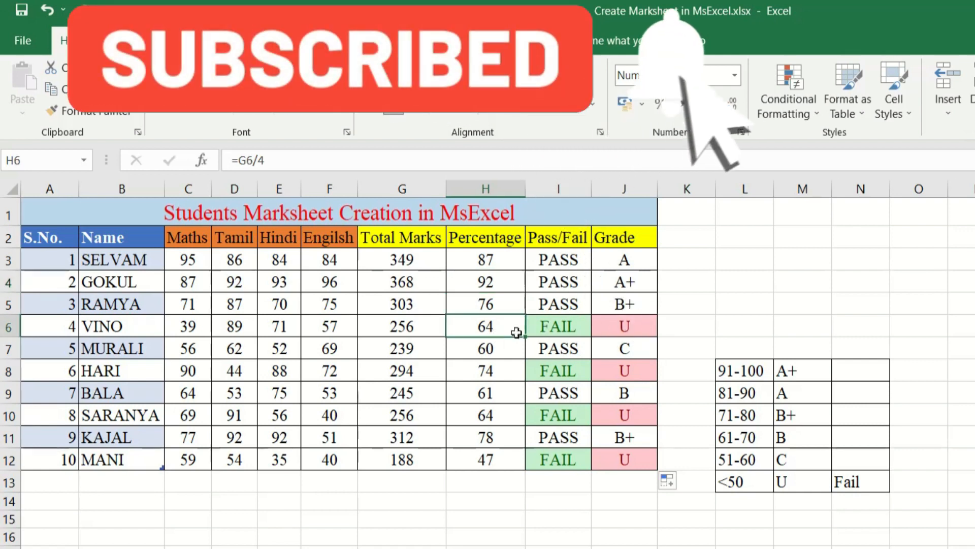
left_click(560, 329)
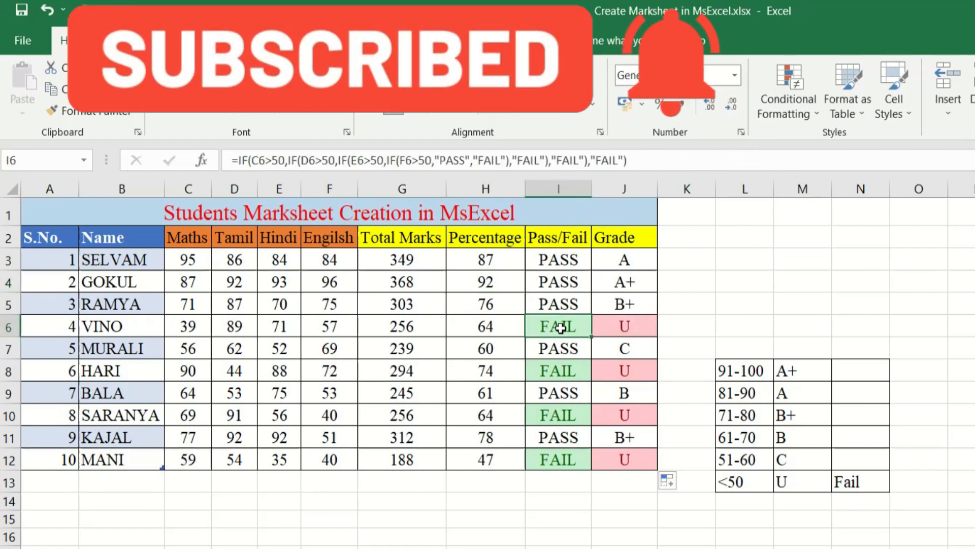
left_click(194, 326)
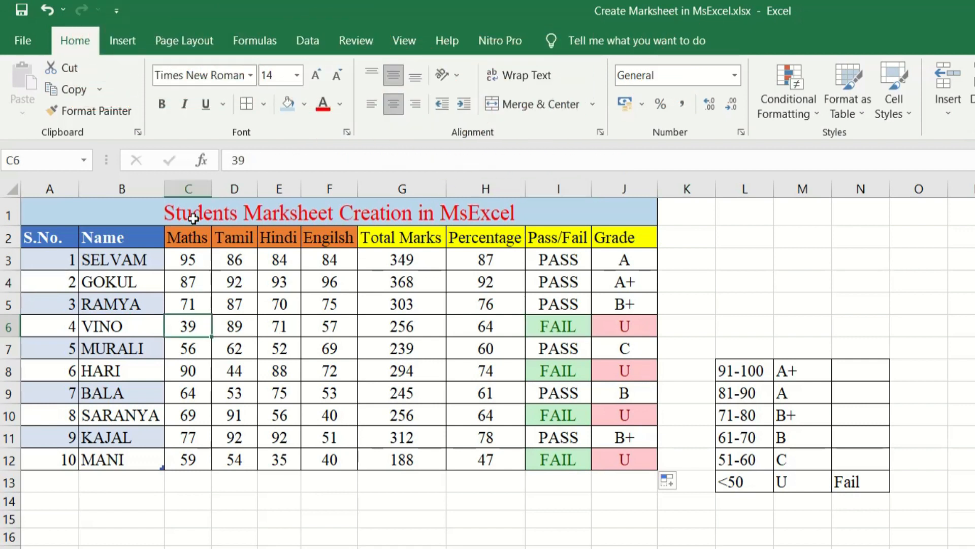
left_click(558, 331)
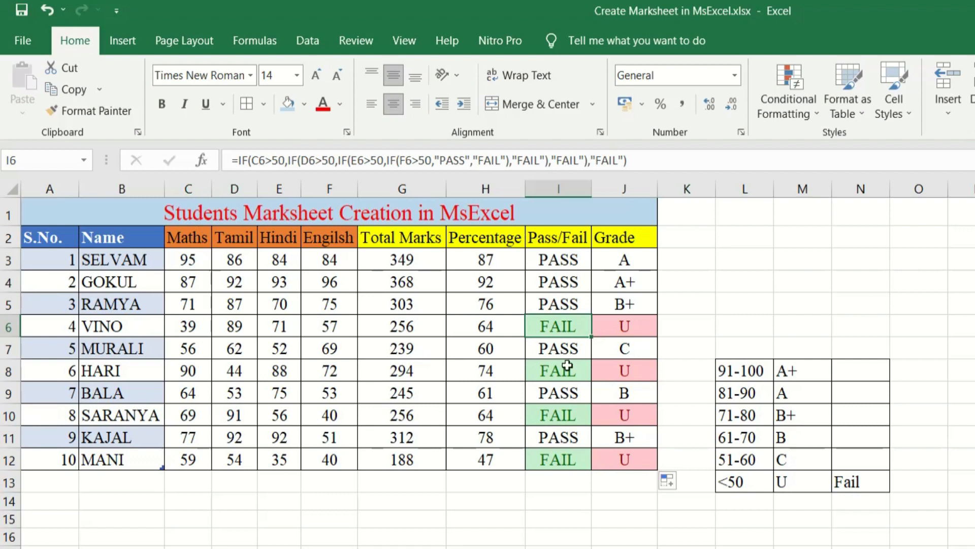
left_click(629, 326)
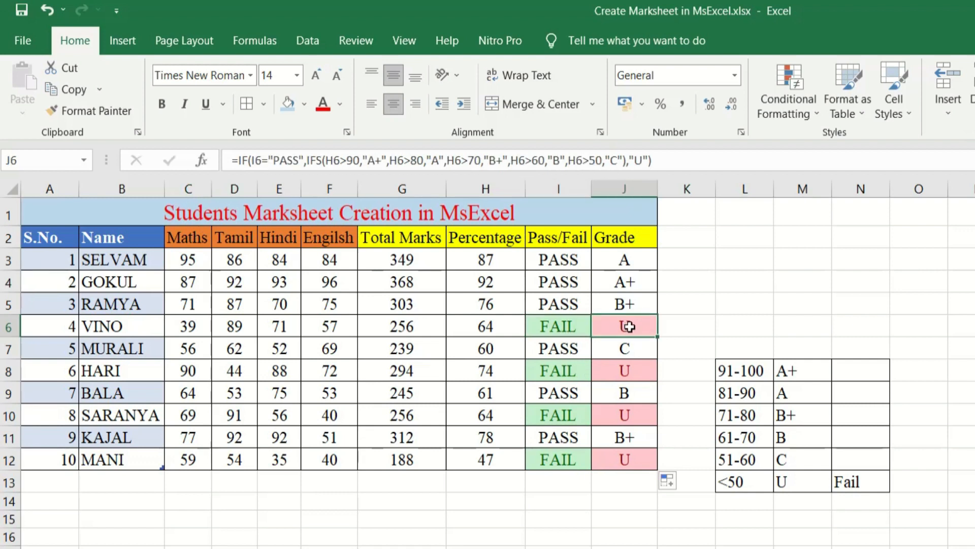
Compare the Percentage with the Grade for the passing students in rows 3, 4, 5, 7, 9 and 11.
left_click(568, 260)
left_click(488, 259)
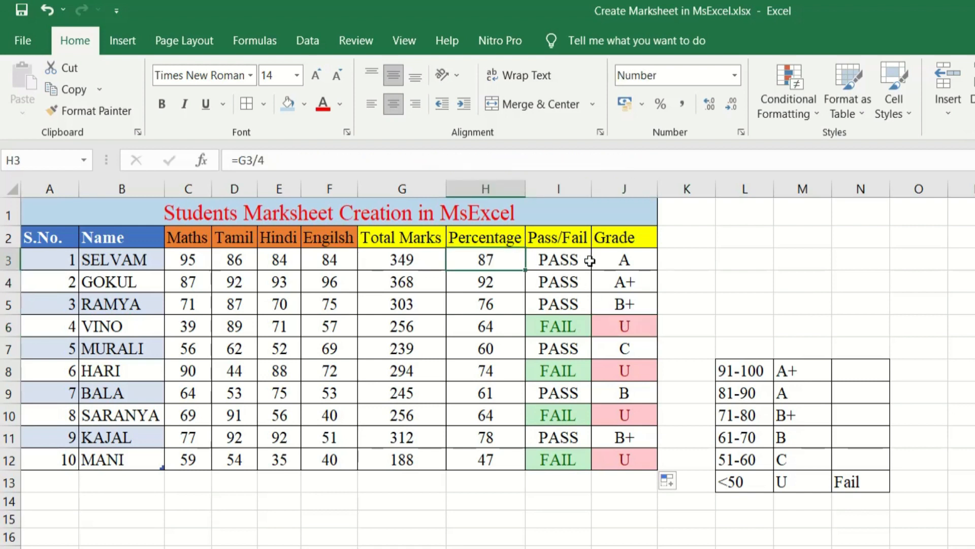
left_click(623, 260)
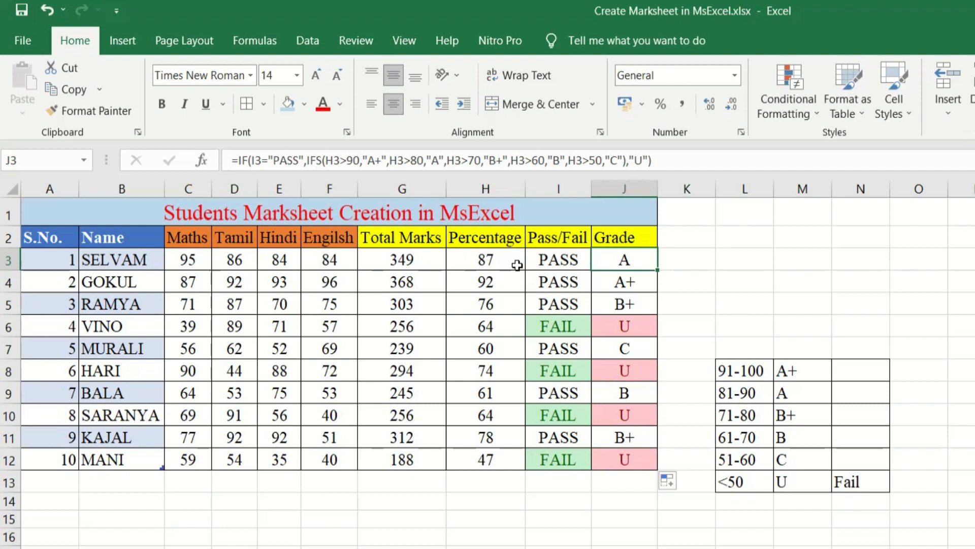
left_click(498, 260)
left_click(630, 260)
left_click(502, 283)
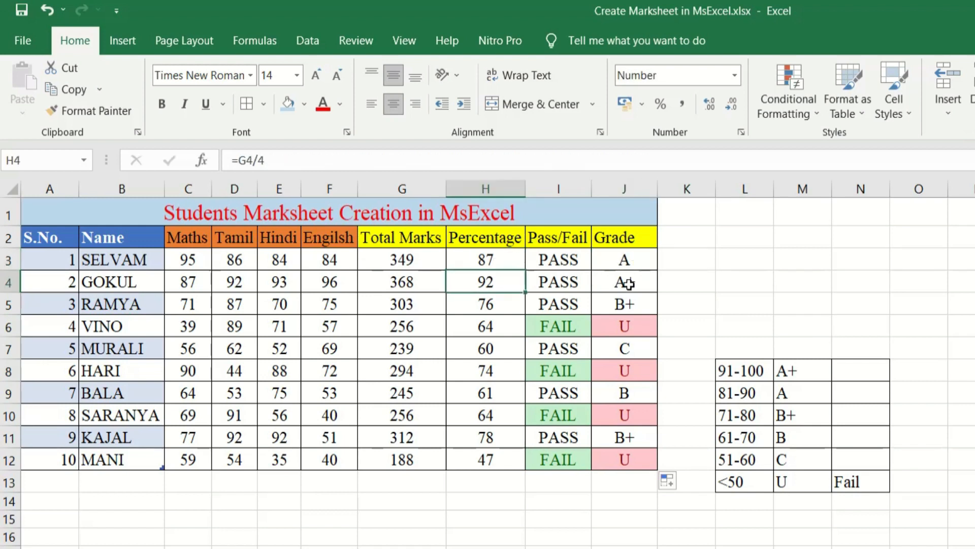
left_click(627, 283)
left_click(486, 306)
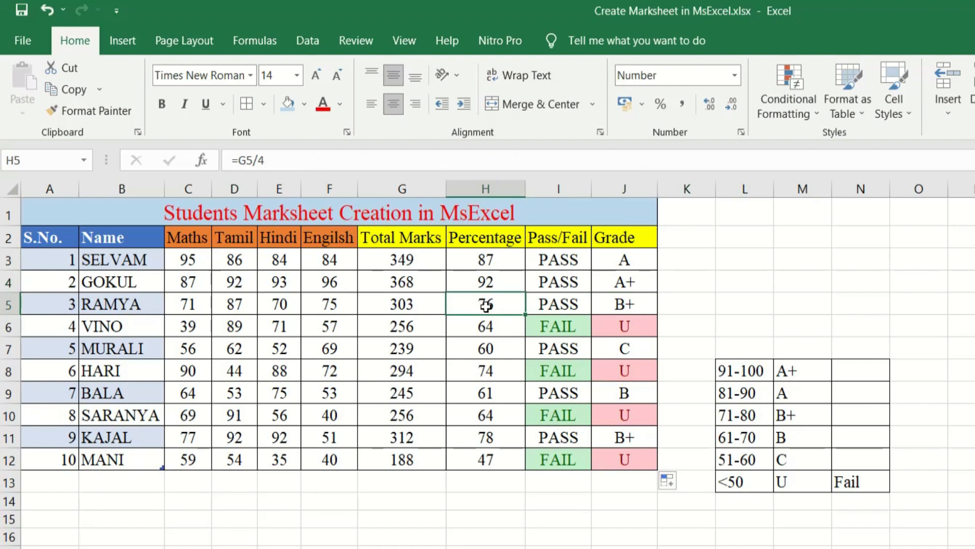
left_click(609, 304)
left_click(498, 356)
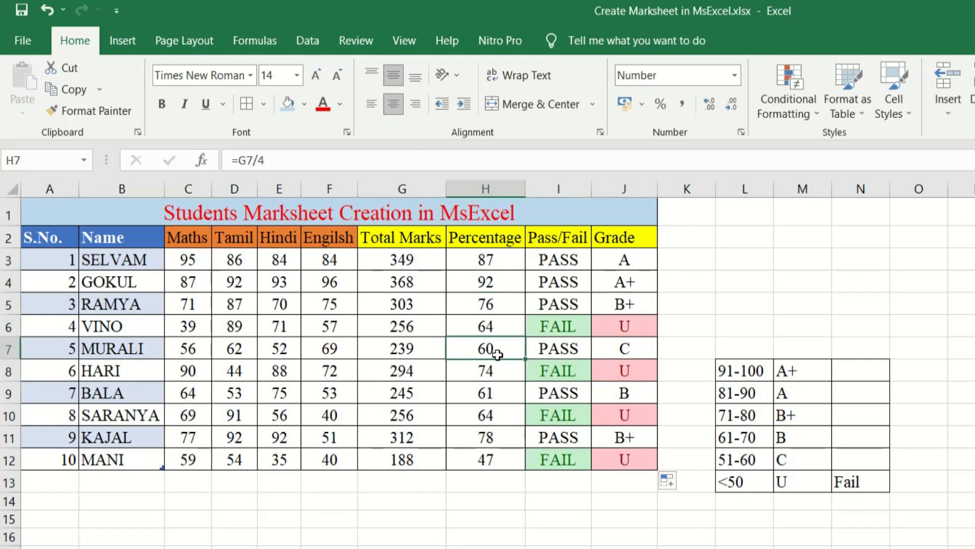
left_click(644, 347)
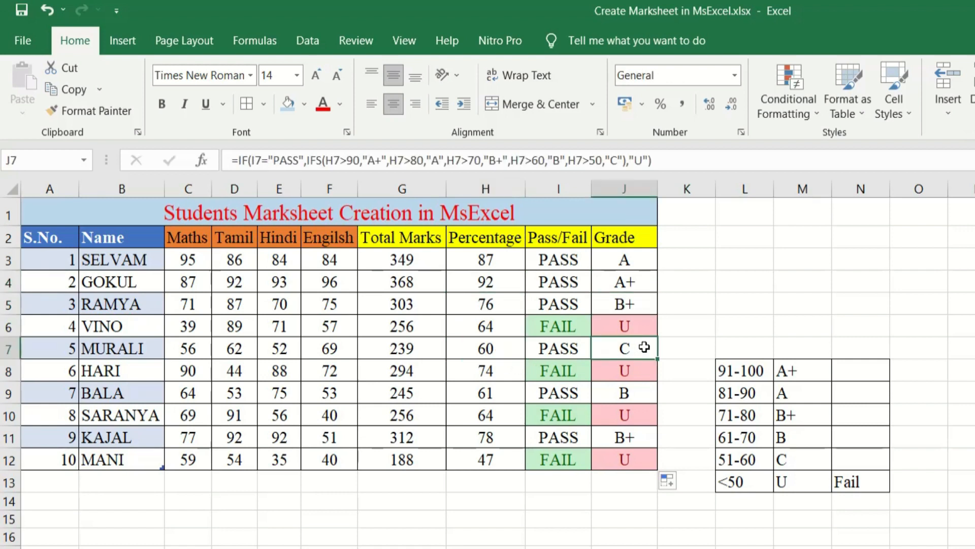
left_click(488, 398)
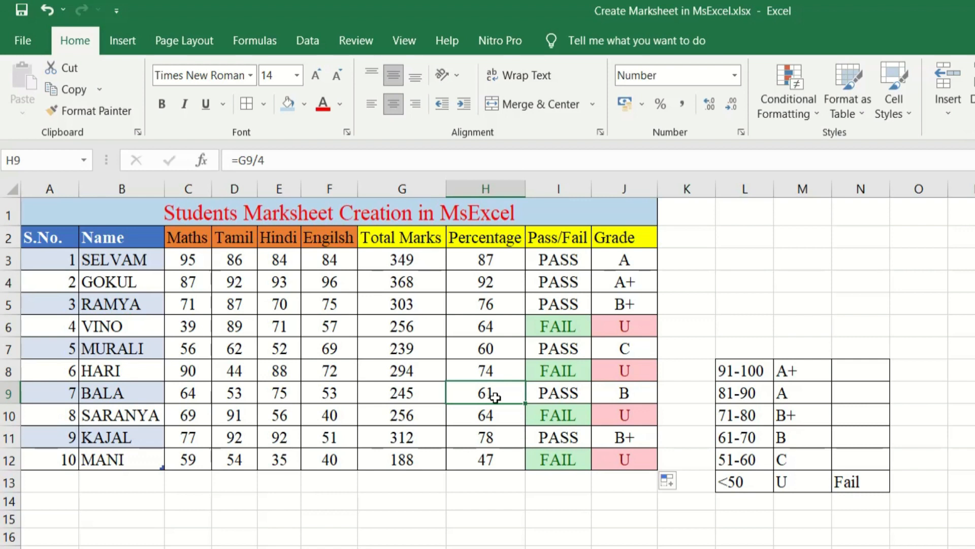
left_click(628, 397)
left_click(501, 440)
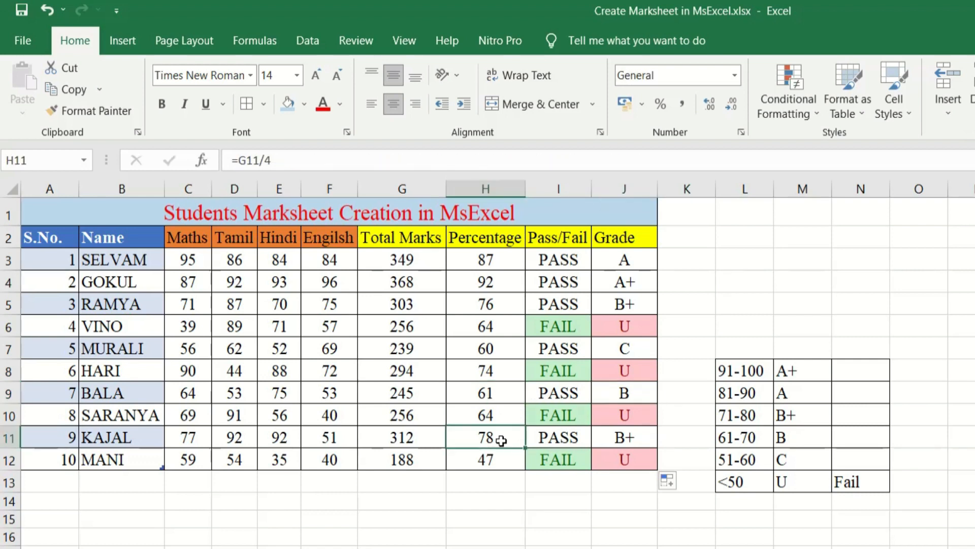
left_click(636, 442)
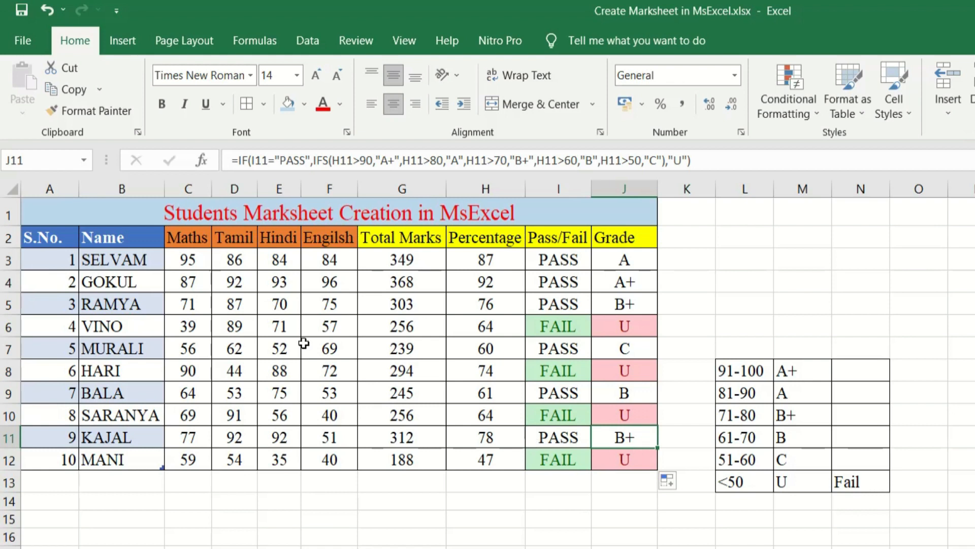